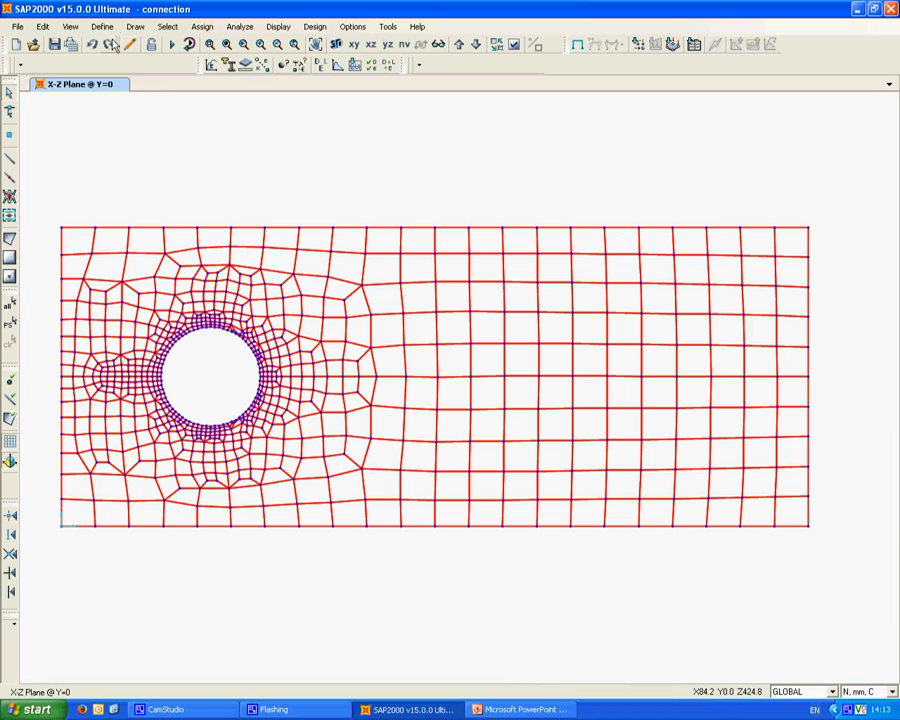
# Step: Add a new material named "glass", keeping Steel as its material type
pyautogui.click(102, 27)
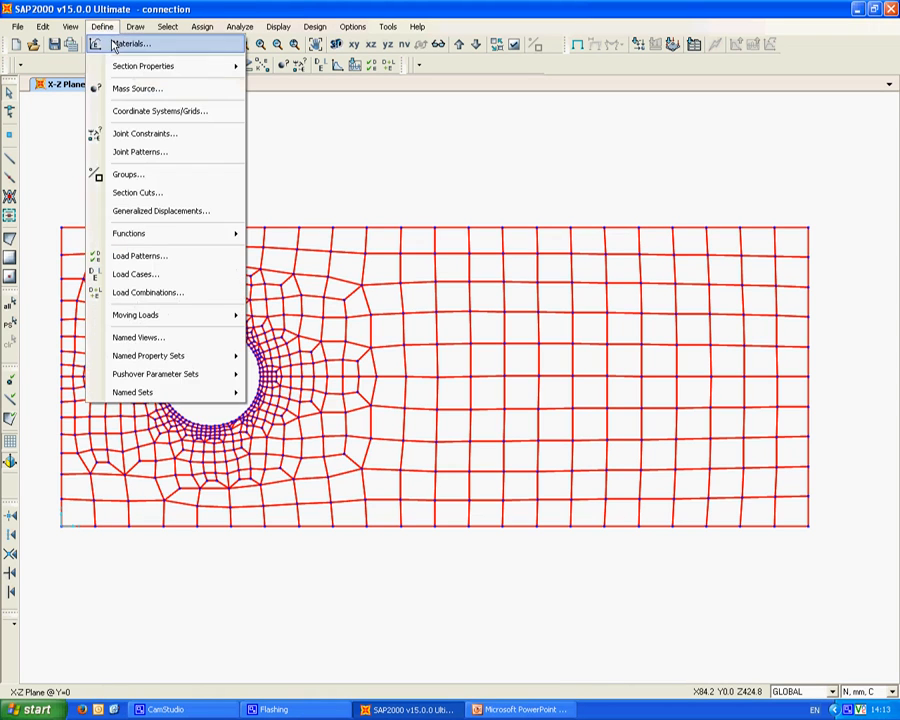
pyautogui.click(118, 43)
pyautogui.click(513, 322)
pyautogui.click(491, 202)
pyautogui.moveTo(491, 202); pyautogui.dragTo(425, 204)
pyautogui.write('glass')
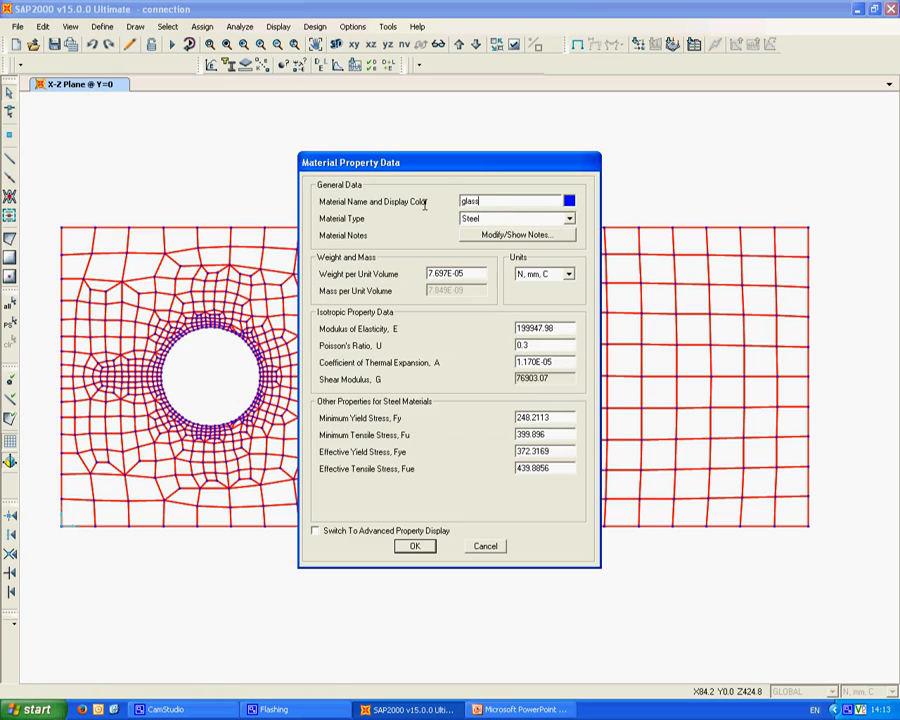
pyautogui.click(482, 218)
pyautogui.click(482, 226)
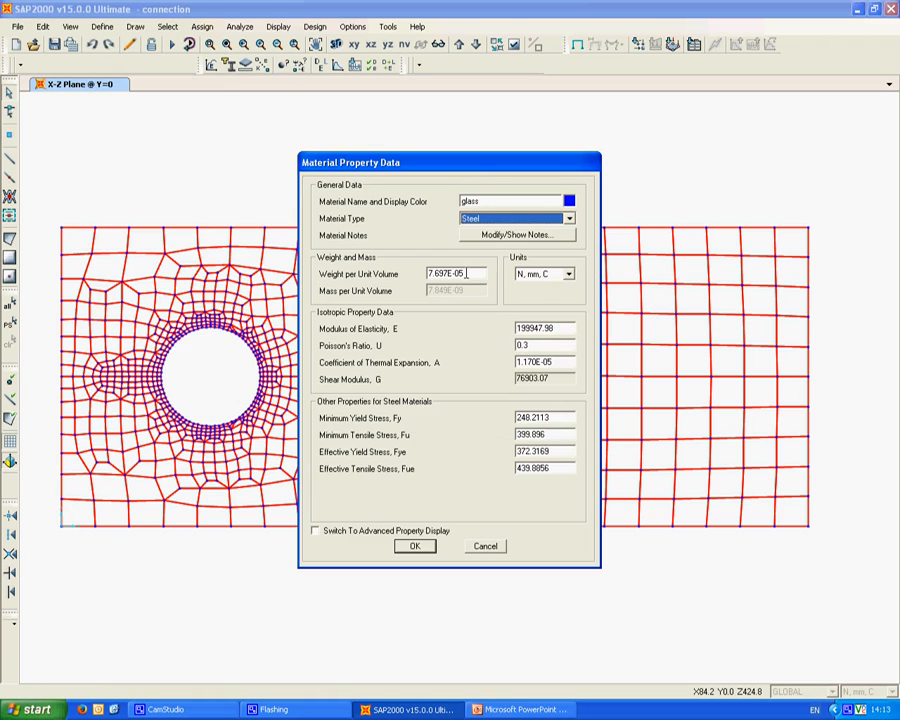
# Step: Set the glass material's weight per unit volume to 50 in KN, m, C units
pyautogui.click(533, 274)
pyautogui.scroll(1, 535, 285)
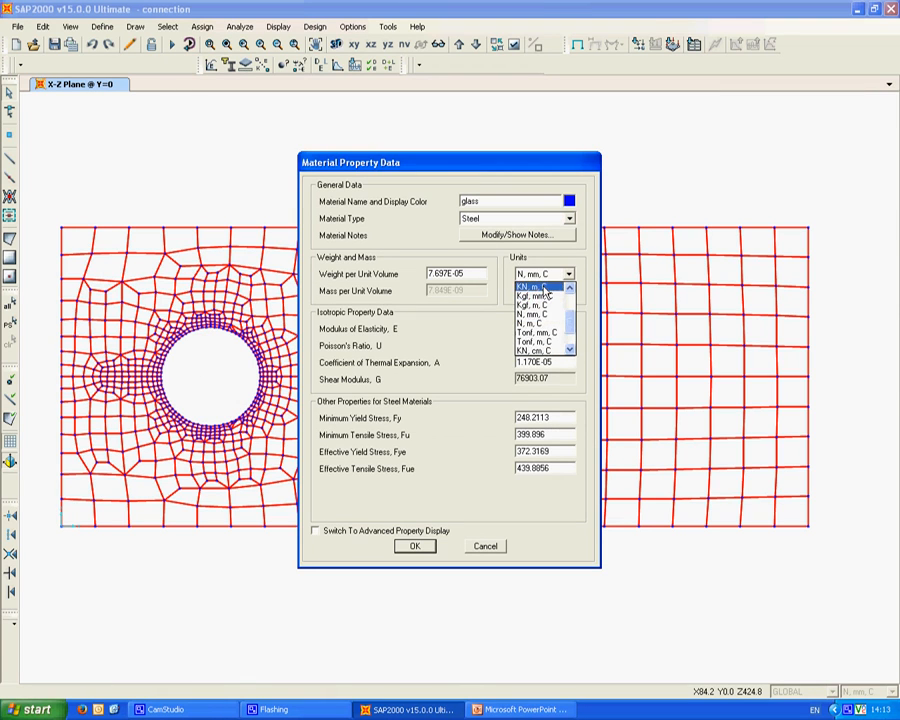
pyautogui.click(540, 287)
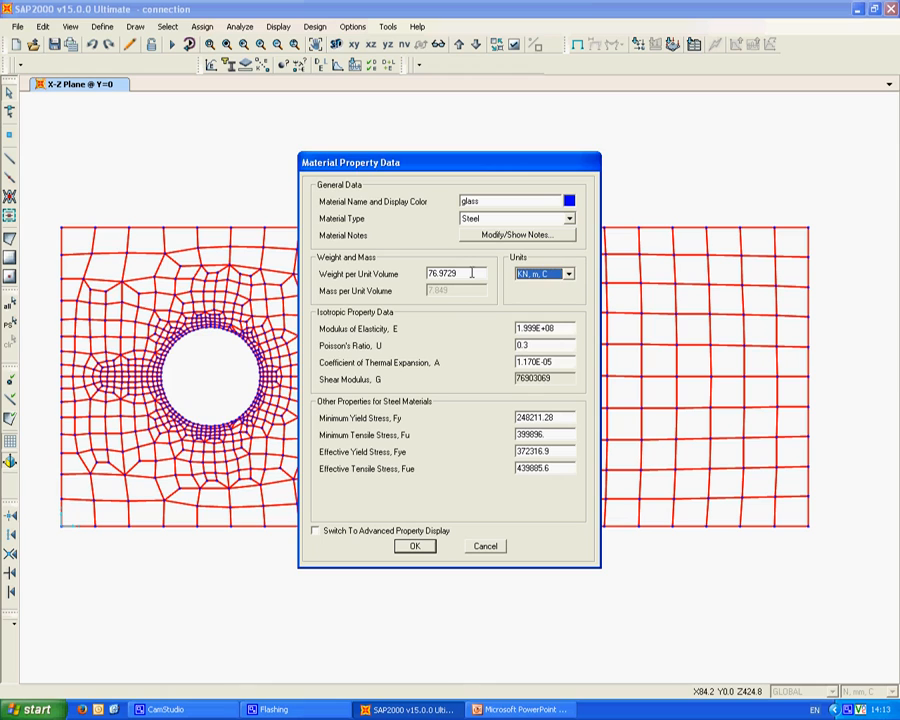
pyautogui.doubleClick(471, 273)
pyautogui.write('50')
# Step: In N, mm, C units, set the glass material's modulus of elasticity to 72000 and Poisson's ratio to 0.1, and save the material
pyautogui.doubleClick(555, 327)
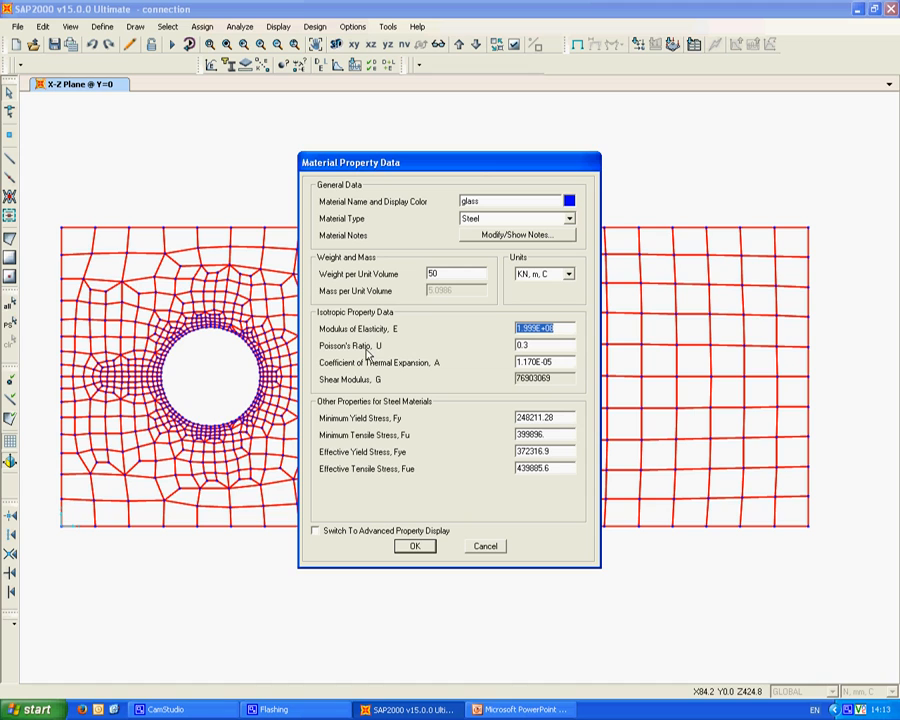
pyautogui.click(544, 281)
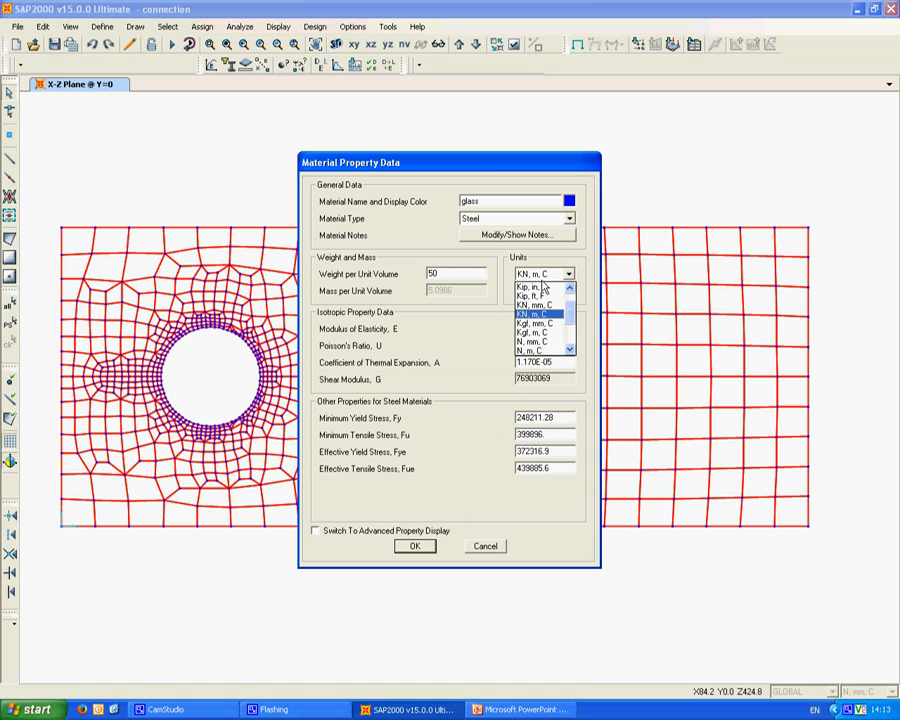
pyautogui.click(541, 341)
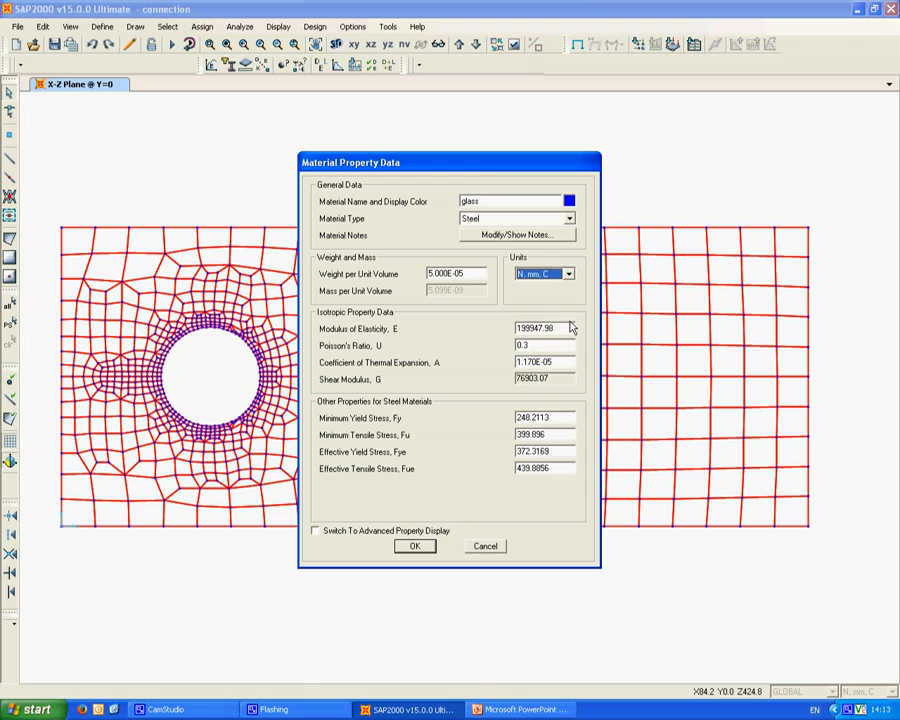
pyautogui.click(557, 328)
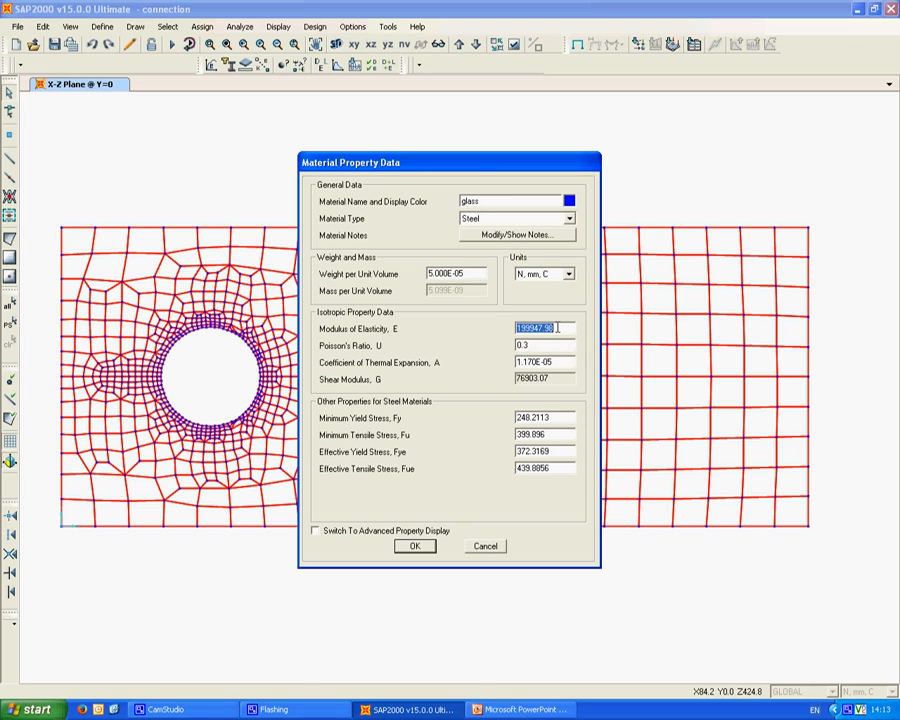
pyautogui.click(520, 709)
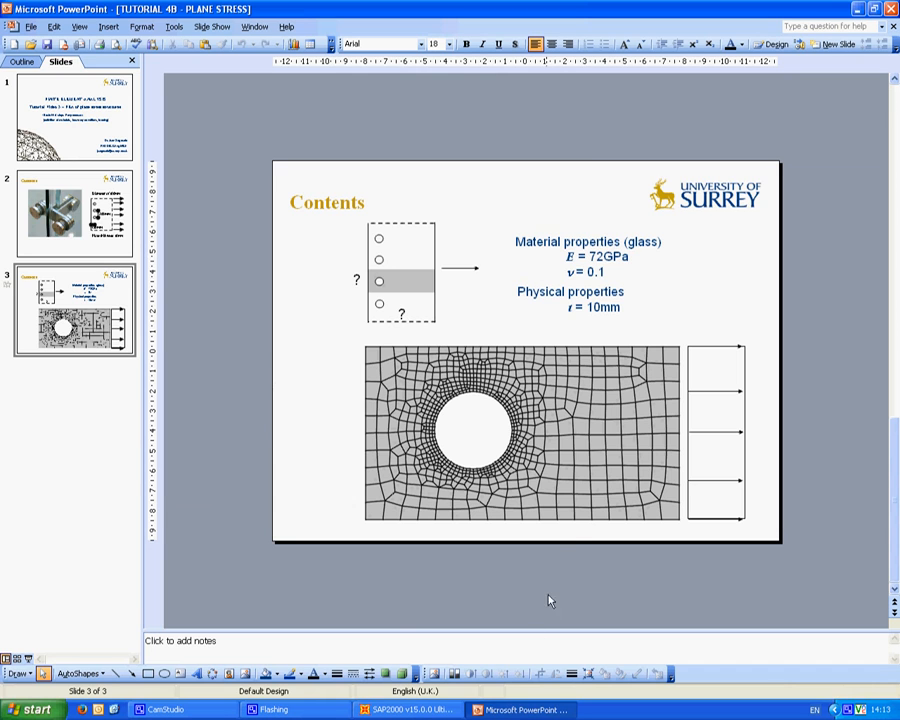
pyautogui.click(405, 709)
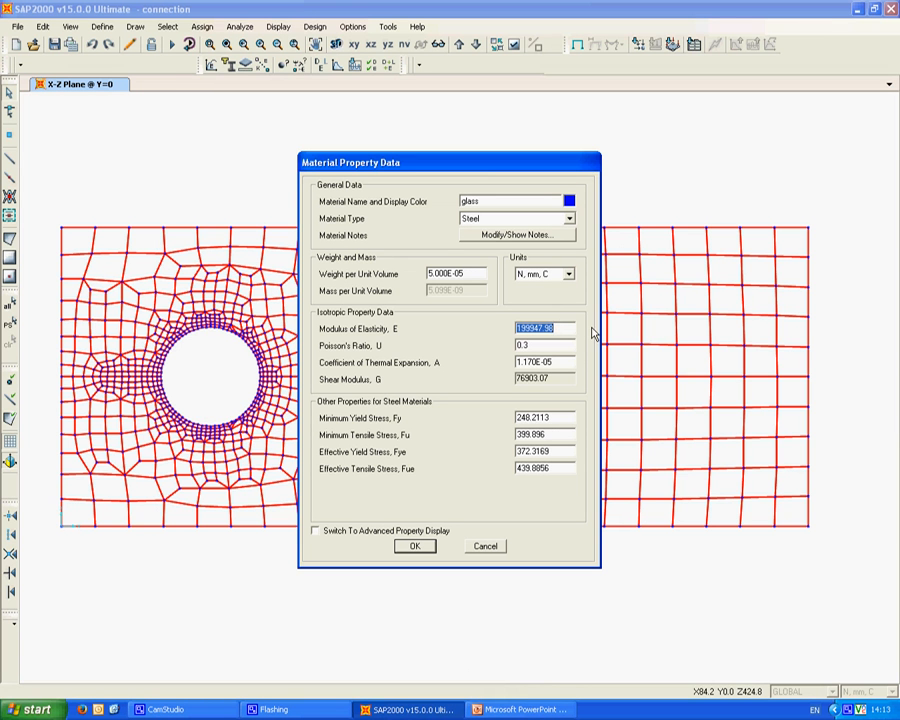
pyautogui.write('72000')
pyautogui.click(550, 346)
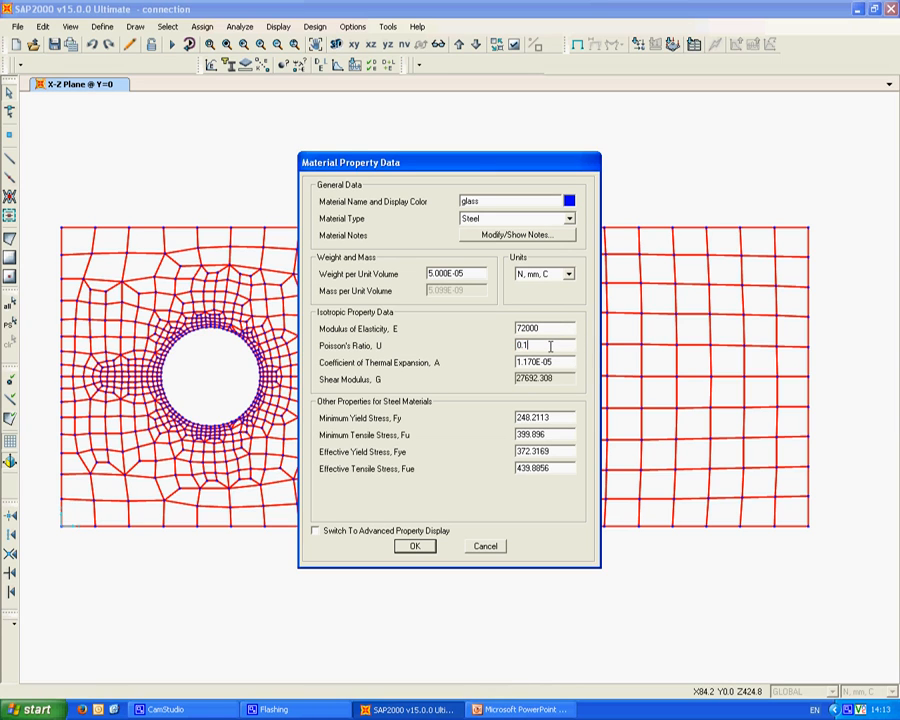
pyautogui.click(557, 362)
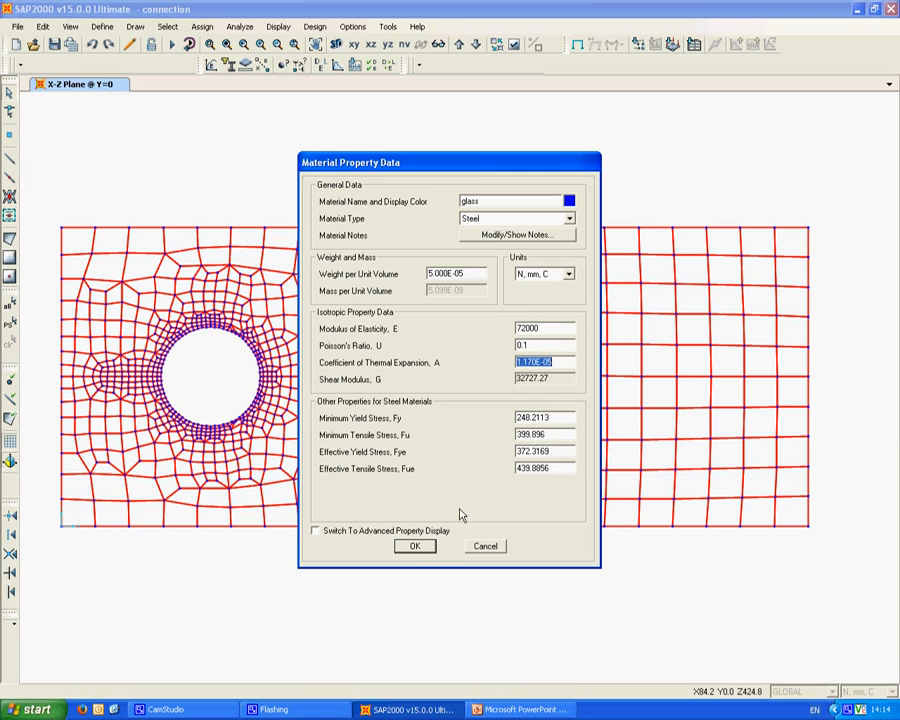
pyautogui.click(414, 546)
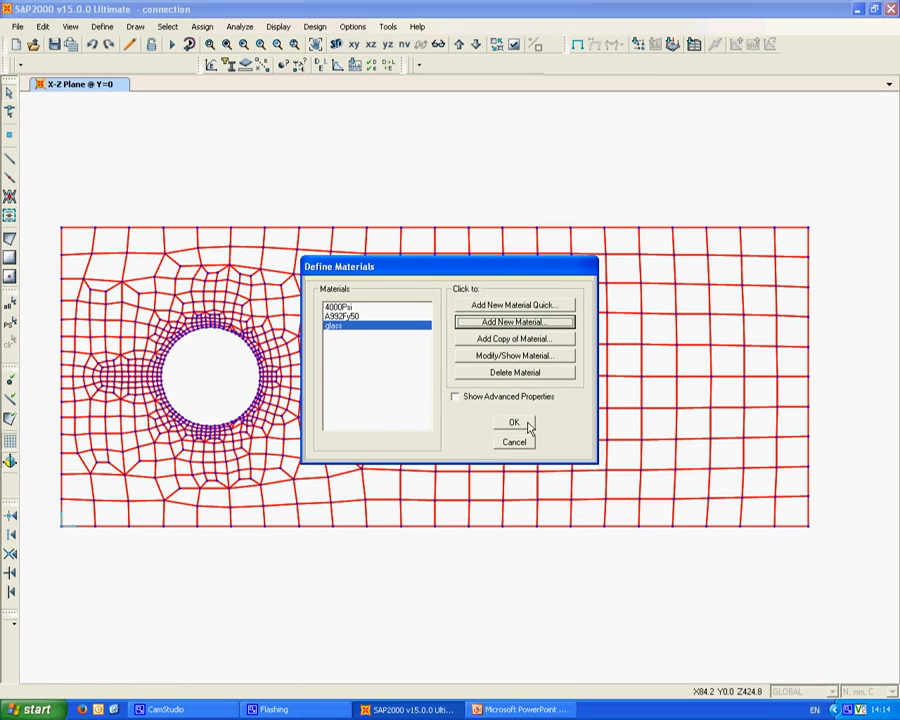
pyautogui.click(528, 424)
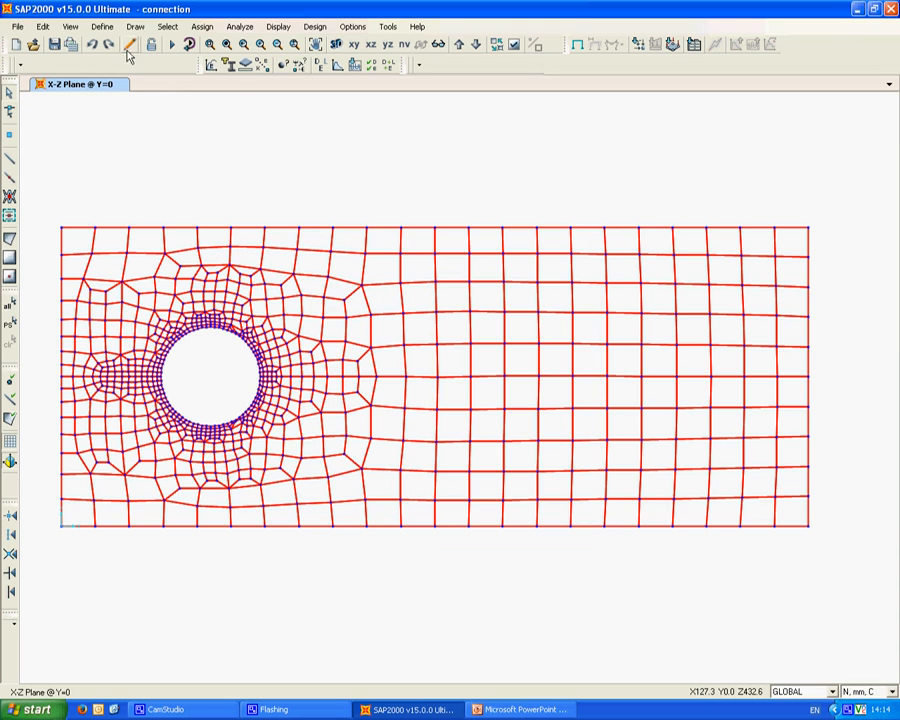
# Step: Add a new area section of type Plane and name it "plane"
pyautogui.click(102, 27)
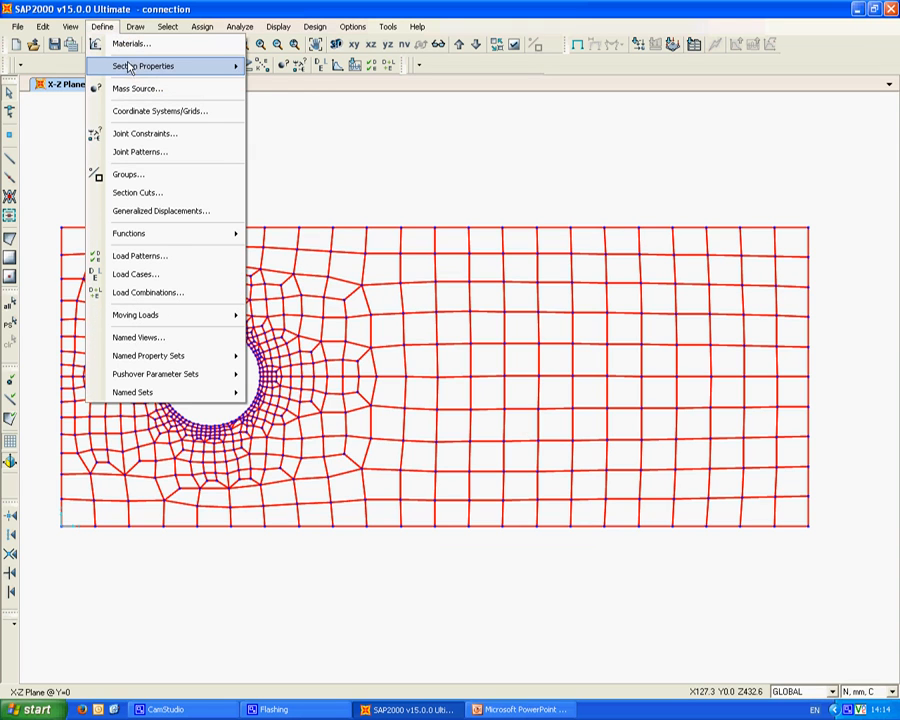
pyautogui.moveTo(134, 68)
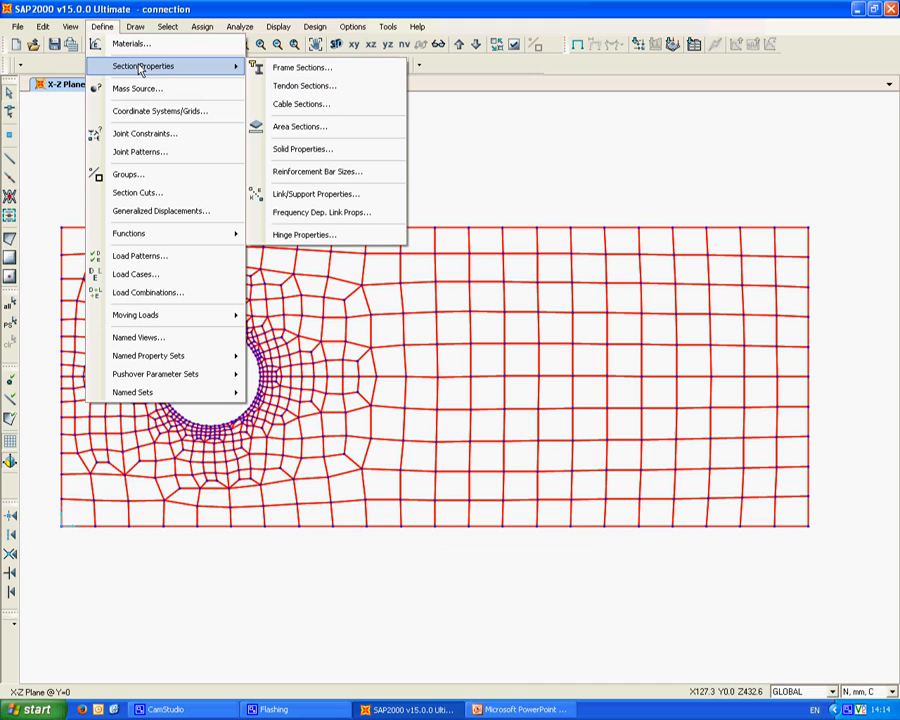
pyautogui.click(298, 128)
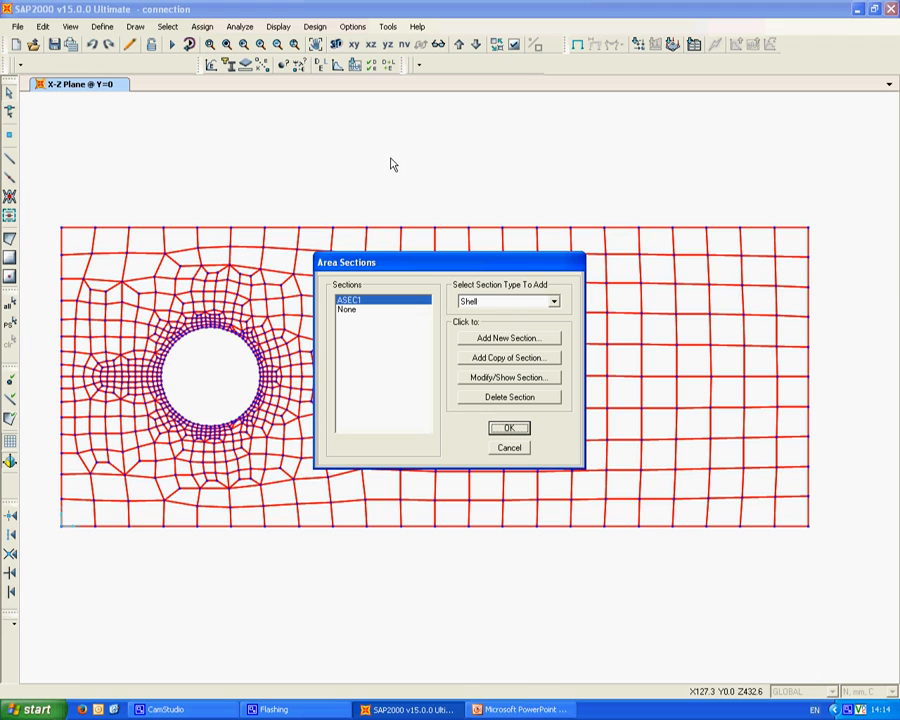
pyautogui.click(508, 301)
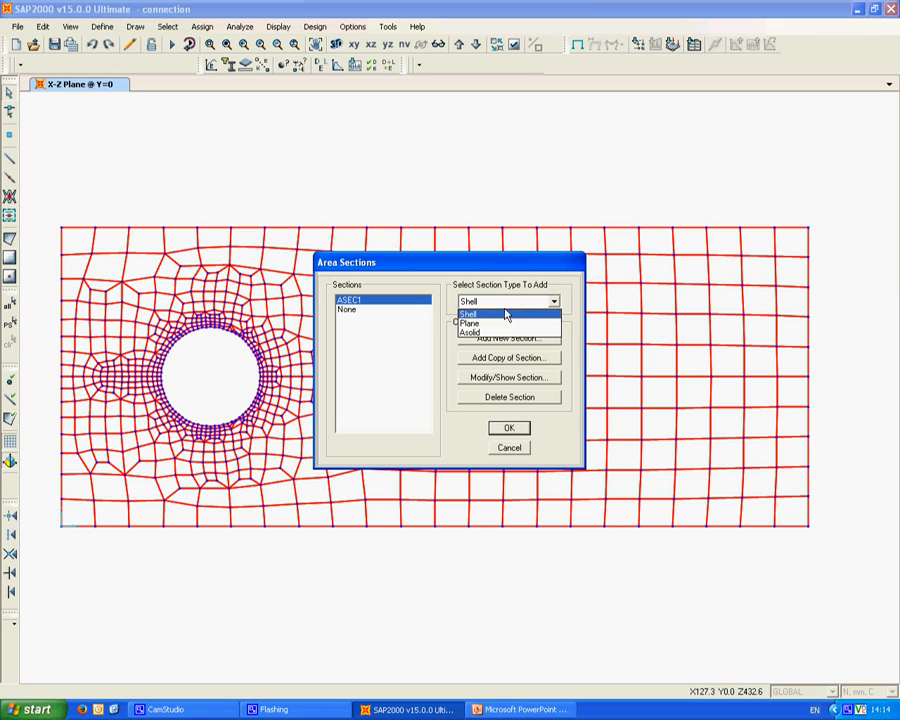
pyautogui.click(510, 321)
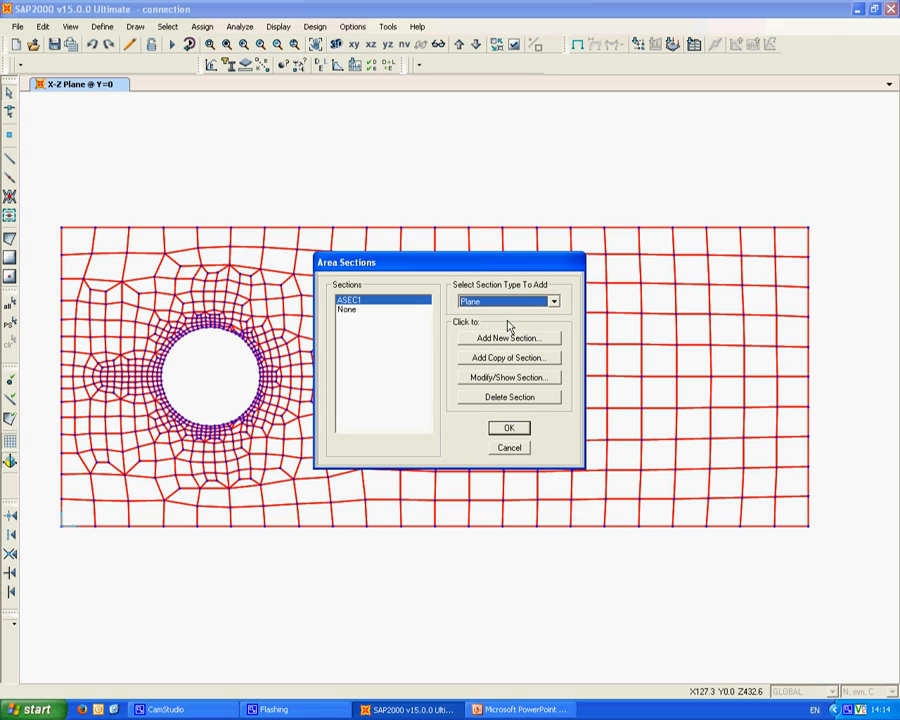
pyautogui.click(515, 340)
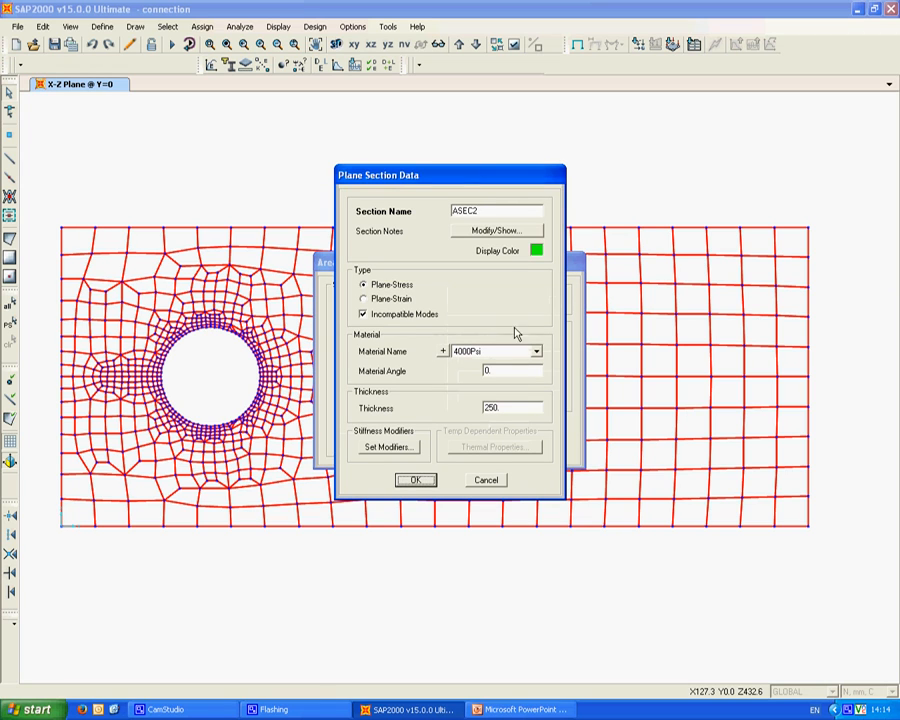
pyautogui.doubleClick(496, 212)
pyautogui.write('plane')
# Step: Give the plane section the glass material and a thickness of 10 mm, and save the section definition
pyautogui.click(460, 352)
pyautogui.click(463, 382)
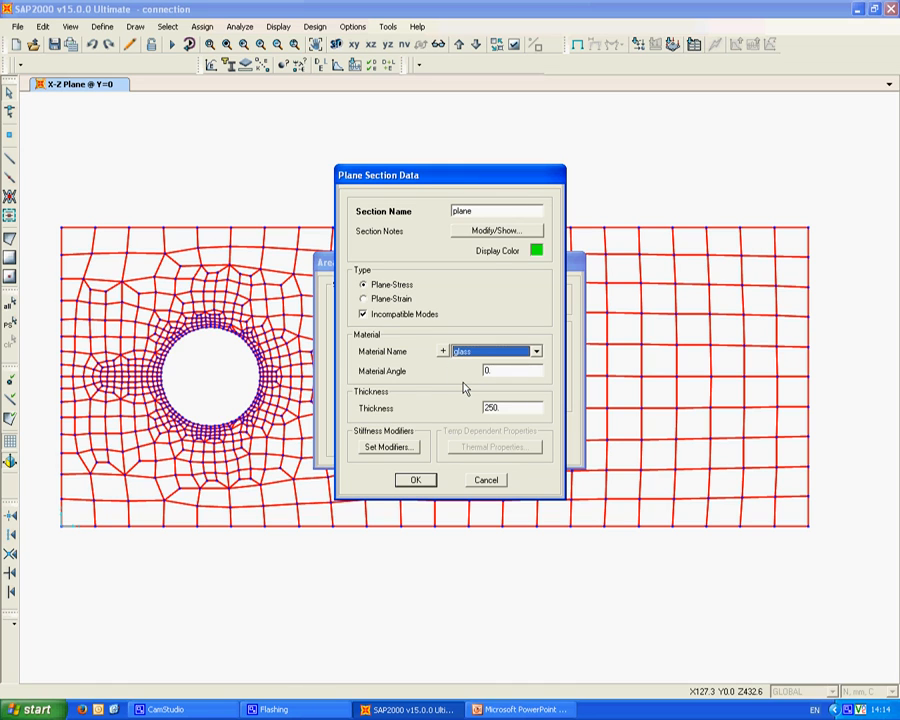
pyautogui.doubleClick(513, 407)
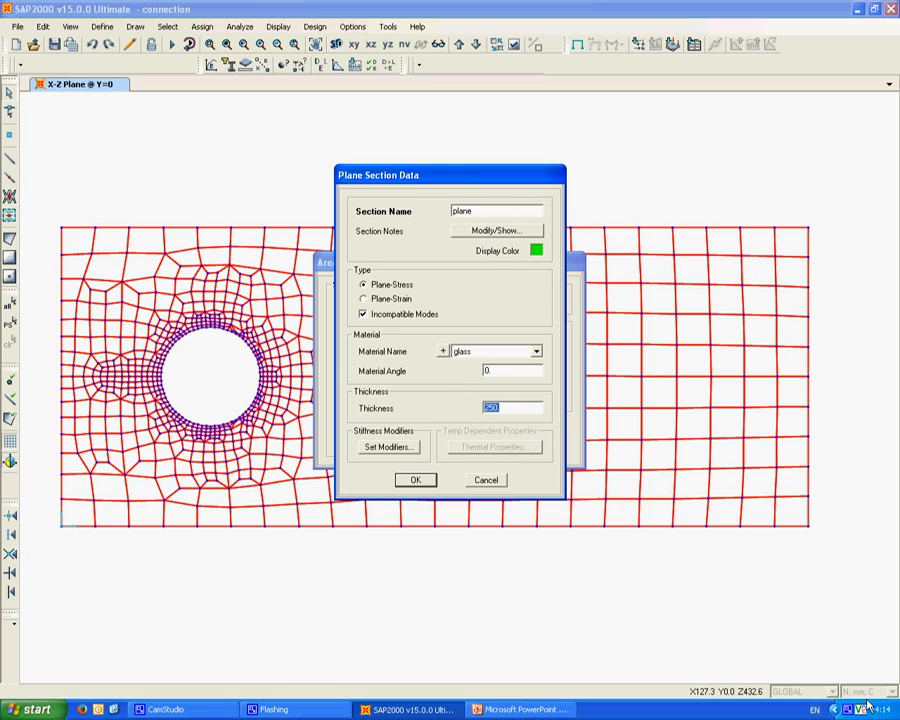
pyautogui.write('10')
pyautogui.doubleClick(503, 369)
pyautogui.click(428, 480)
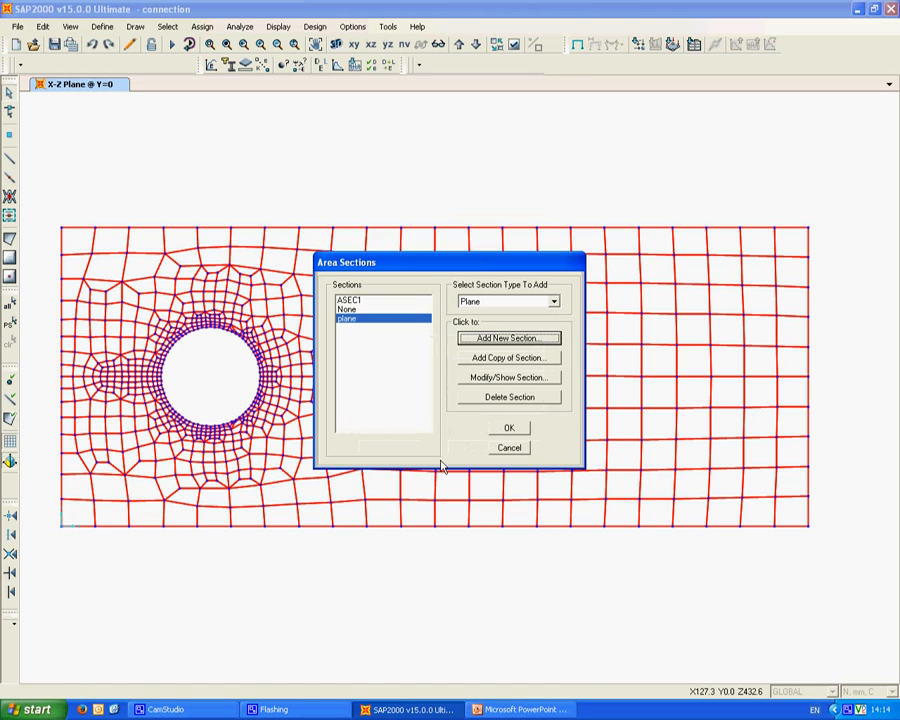
pyautogui.click(505, 431)
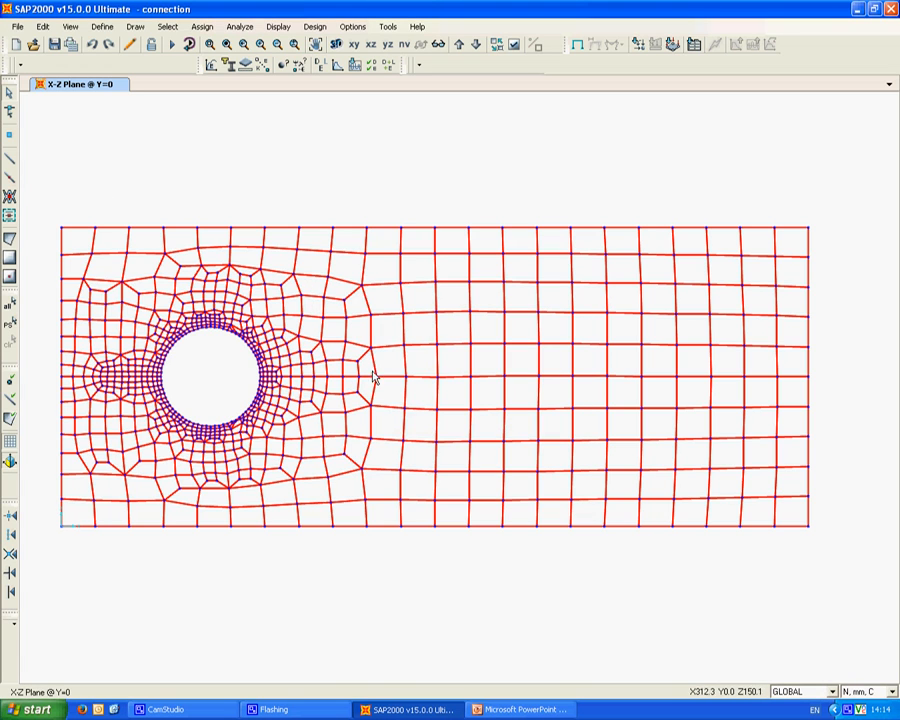
# Step: Select the entire plate mesh and assign the "plane" area section to it
pyautogui.moveTo(36, 181); pyautogui.dragTo(852, 577)
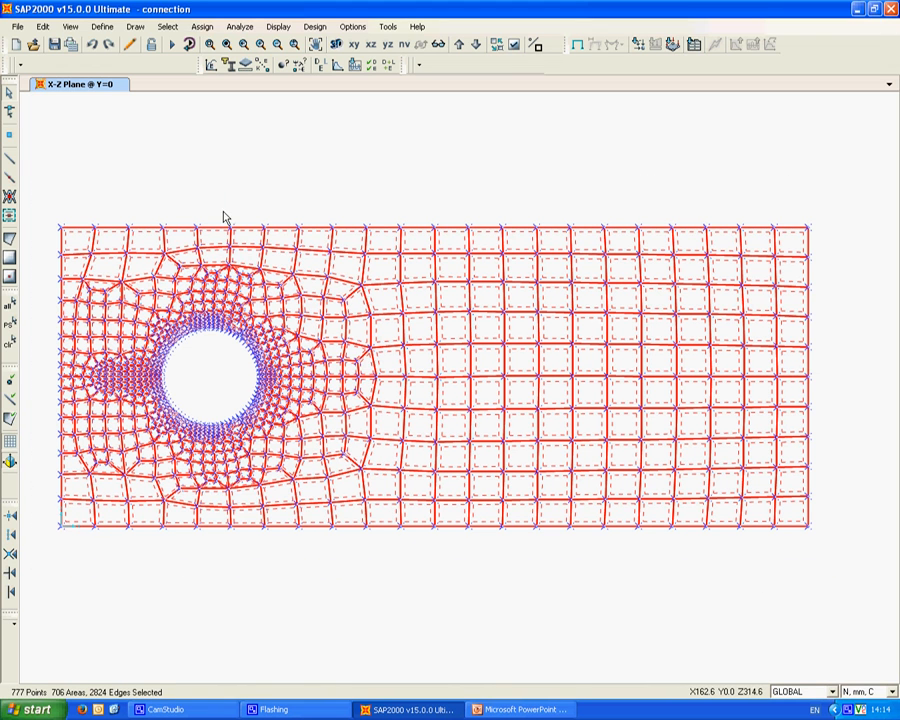
pyautogui.click(200, 28)
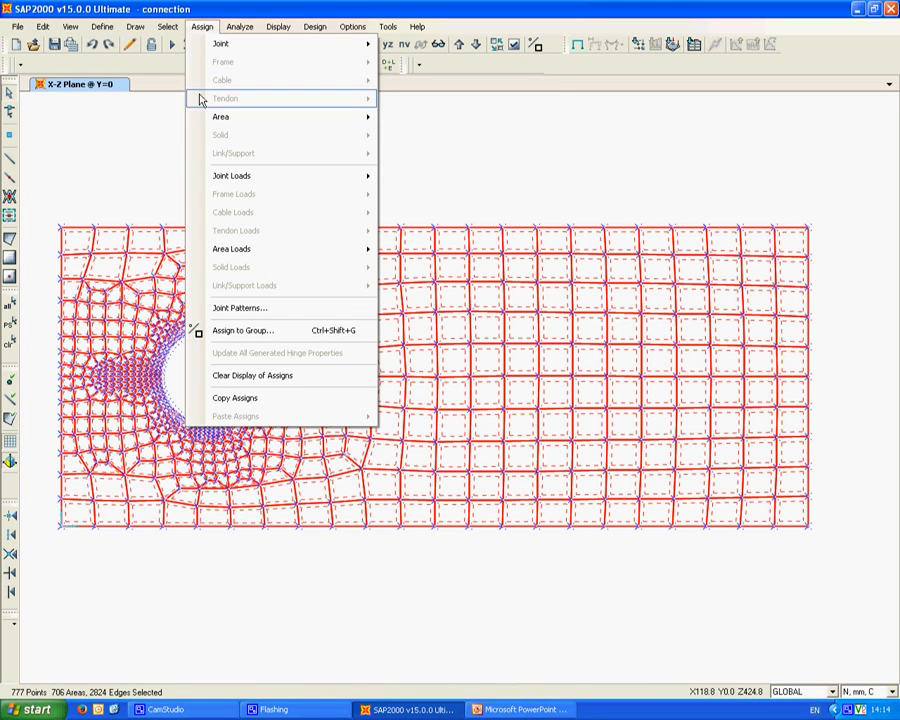
pyautogui.moveTo(227, 121)
pyautogui.click(416, 120)
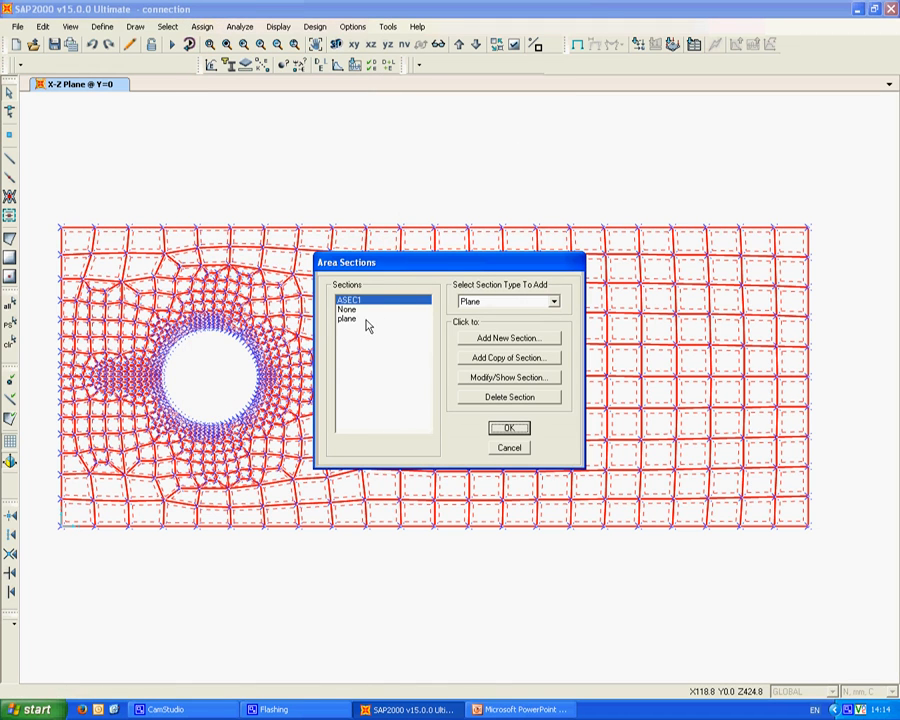
pyautogui.click(410, 319)
pyautogui.click(509, 429)
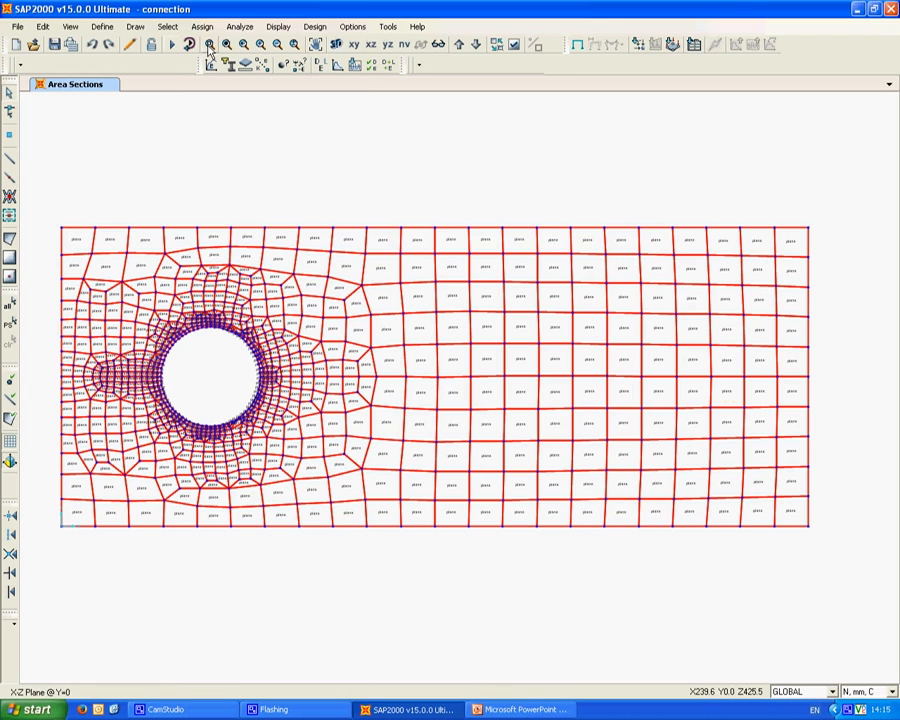
# Step: Check the assigned section name and type in the area information of one mesh element beside the hole
pyautogui.click(209, 44)
pyautogui.moveTo(336, 266); pyautogui.dragTo(458, 390)
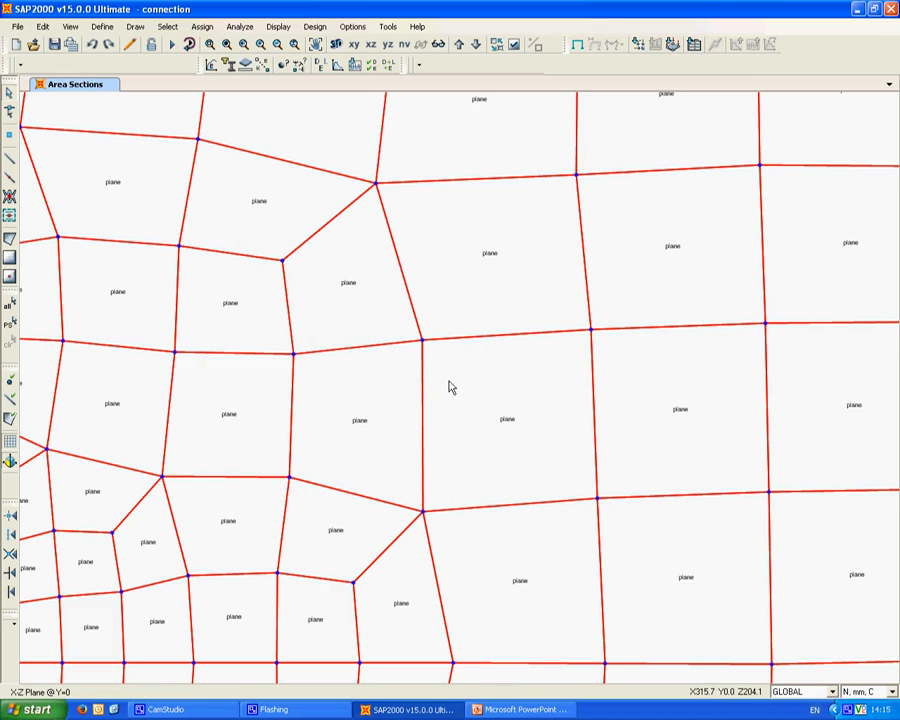
pyautogui.click(455, 279)
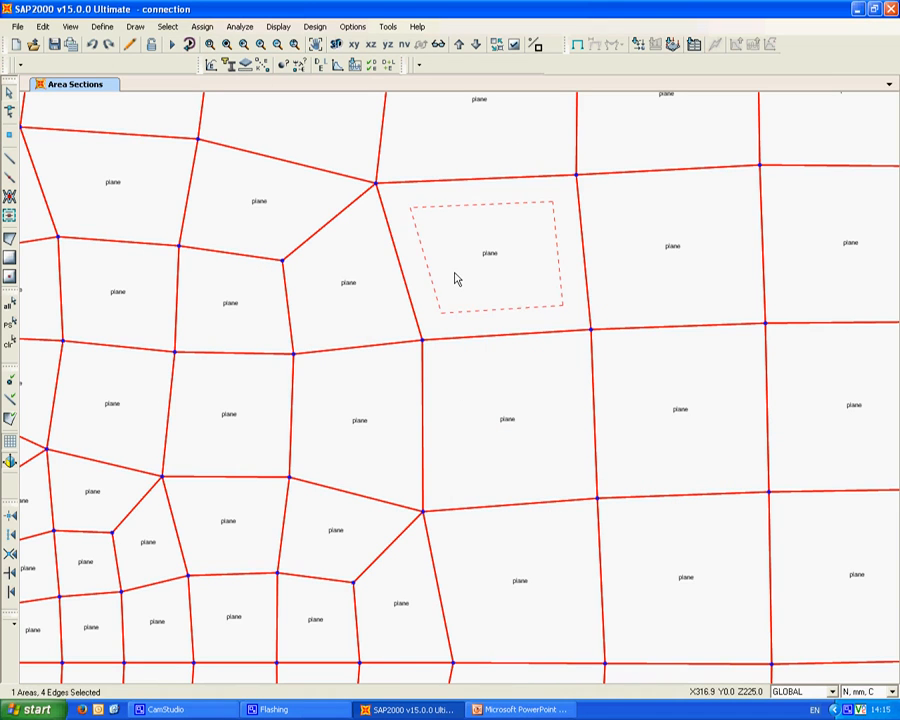
pyautogui.rightClick(455, 279)
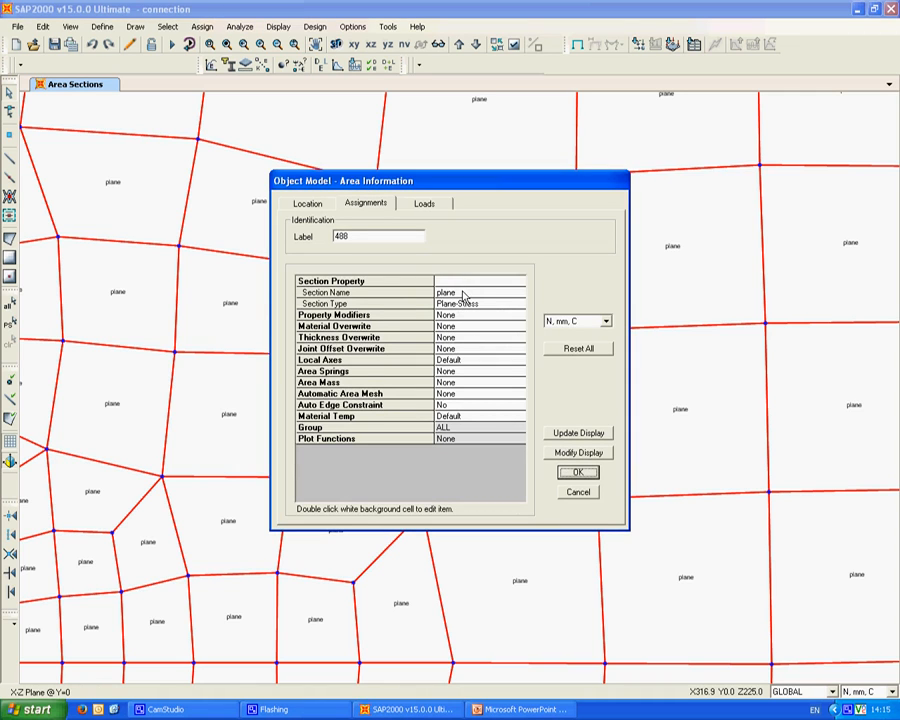
pyautogui.click(580, 493)
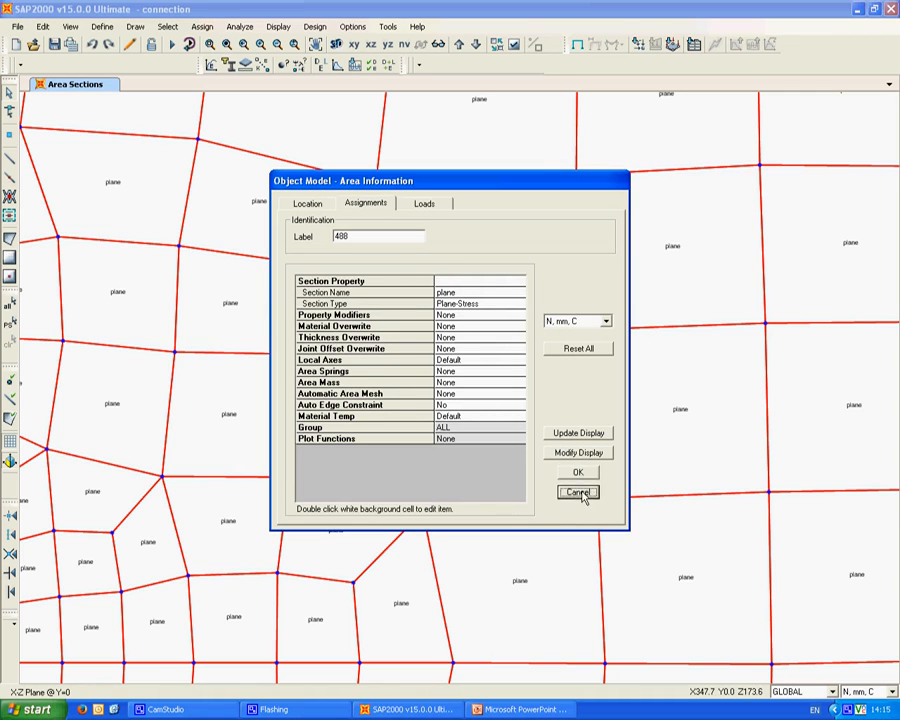
# Step: Switch to the 3-D view and show the undeformed shape without section labels
pyautogui.click(336, 44)
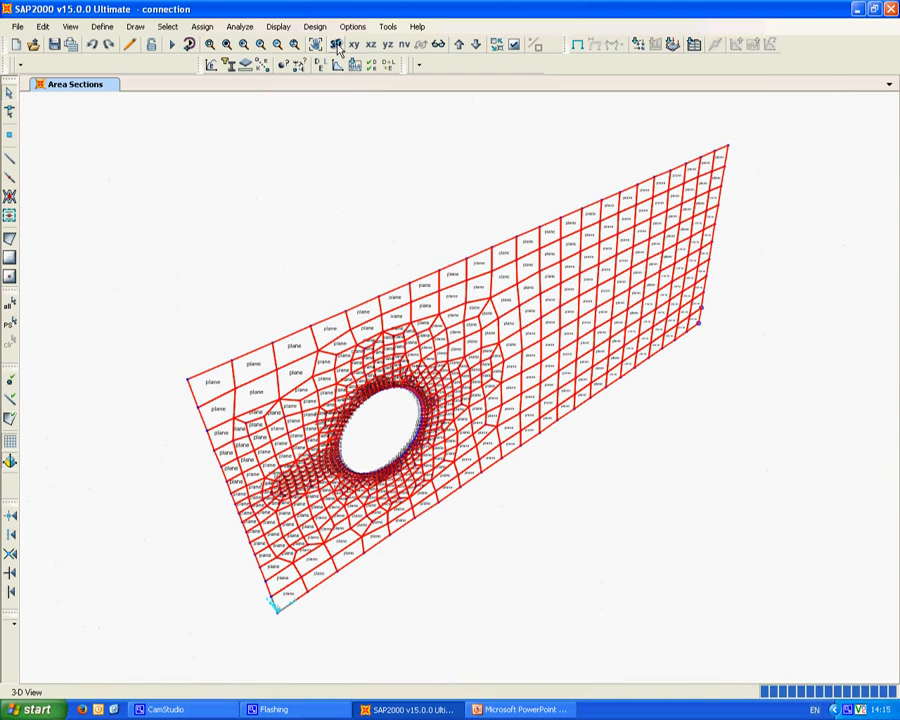
pyautogui.click(577, 46)
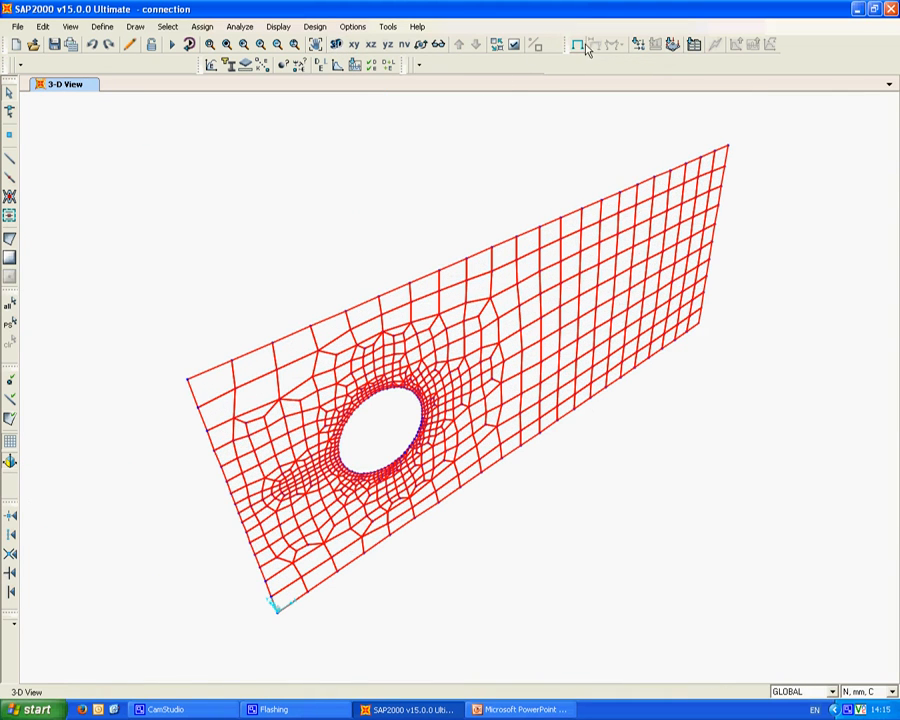
# Step: Show the plate mesh as filled, extruded objects in the 3-D view and inspect its thickness around the hole
pyautogui.click(514, 44)
pyautogui.click(440, 300)
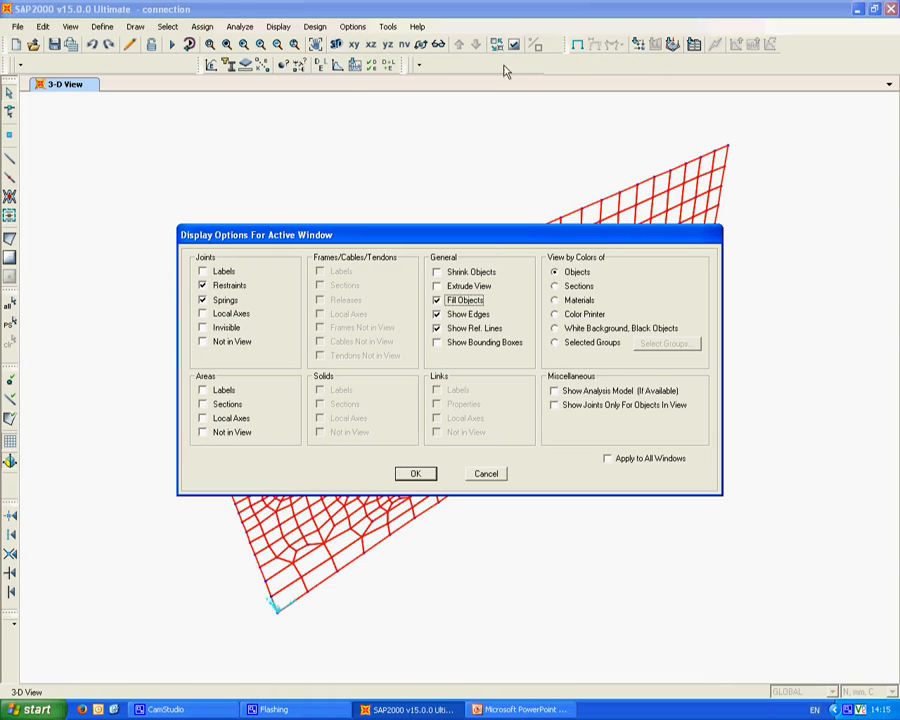
pyautogui.click(468, 287)
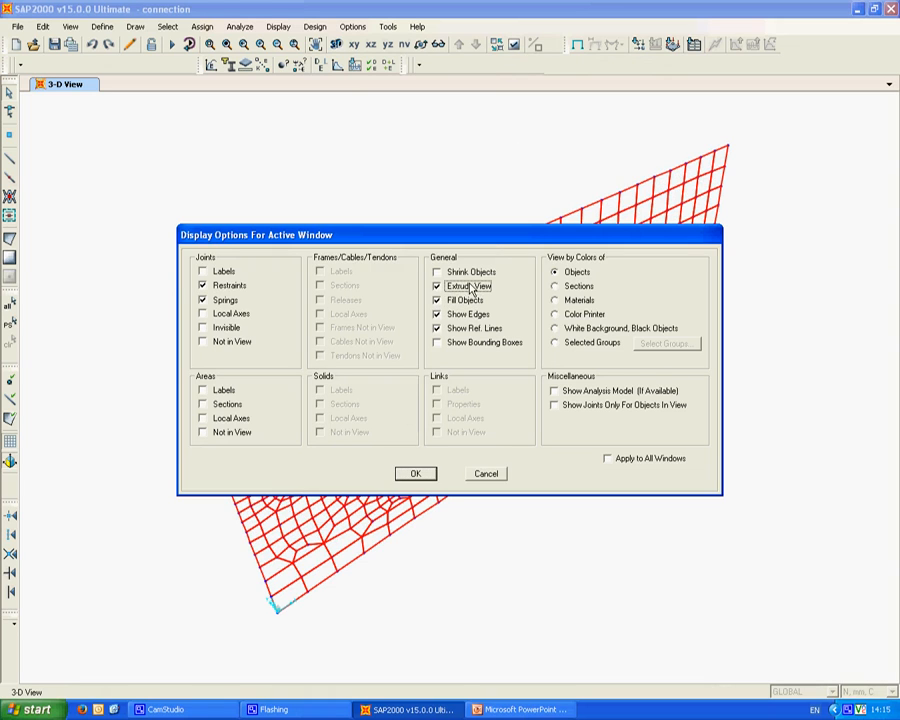
pyautogui.click(414, 474)
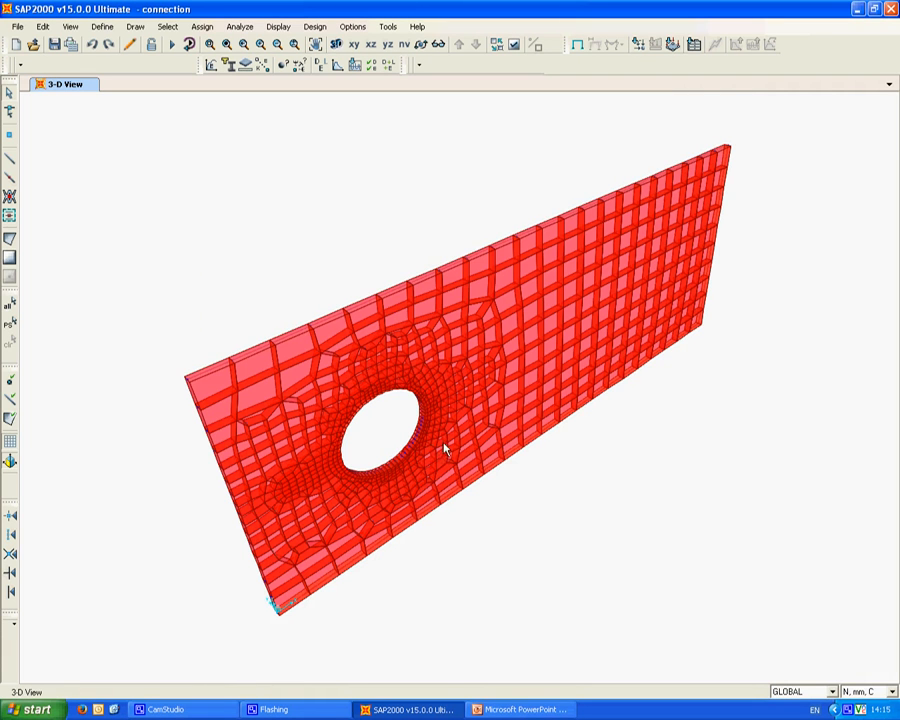
pyautogui.scroll(3, 403, 450)
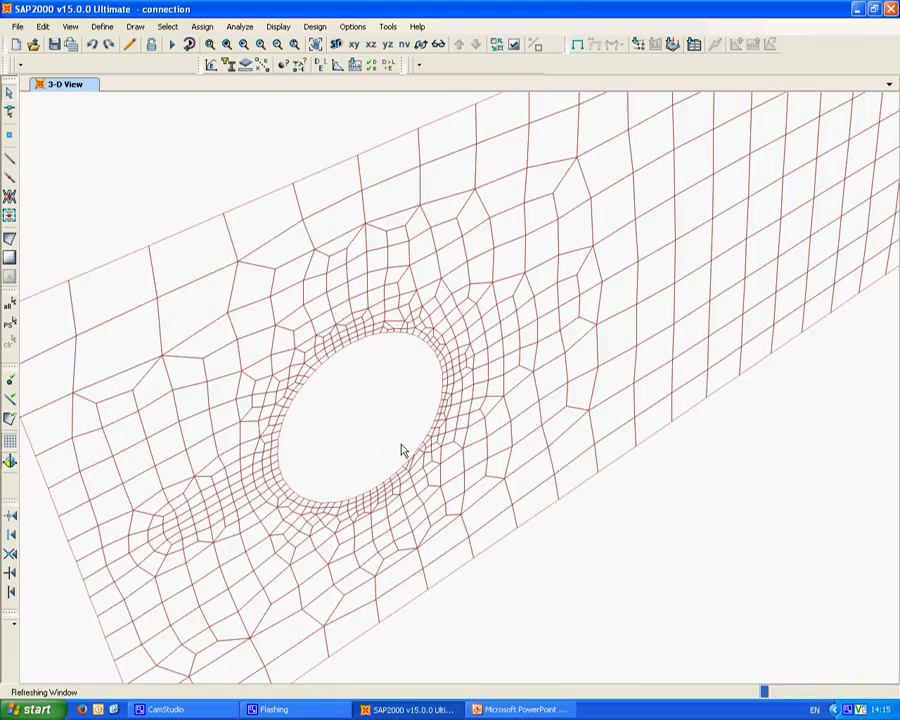
pyautogui.scroll(-2, 403, 450)
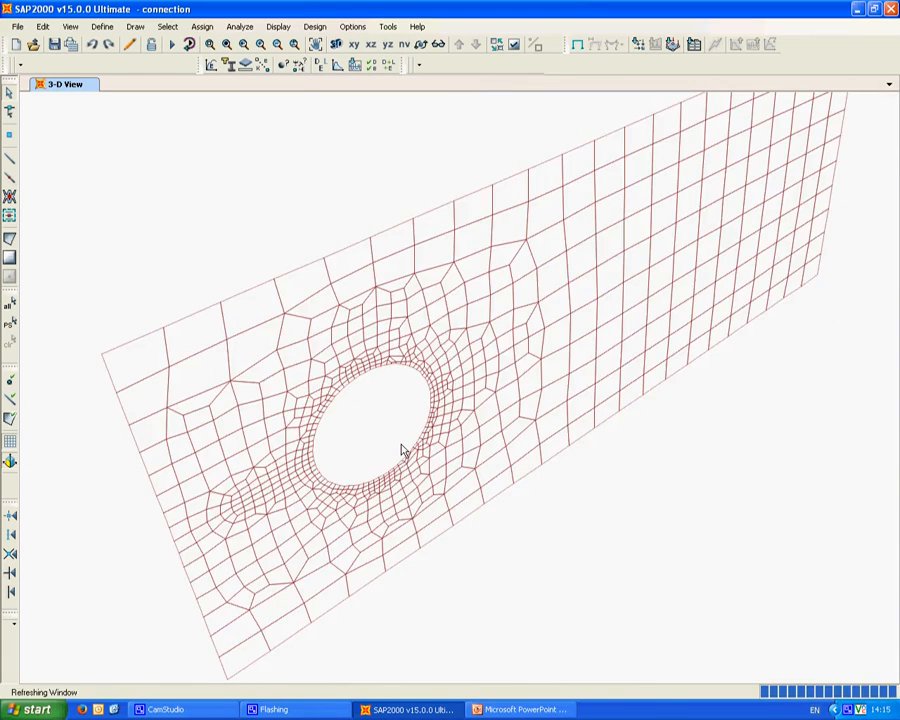
pyautogui.scroll(-1, 403, 450)
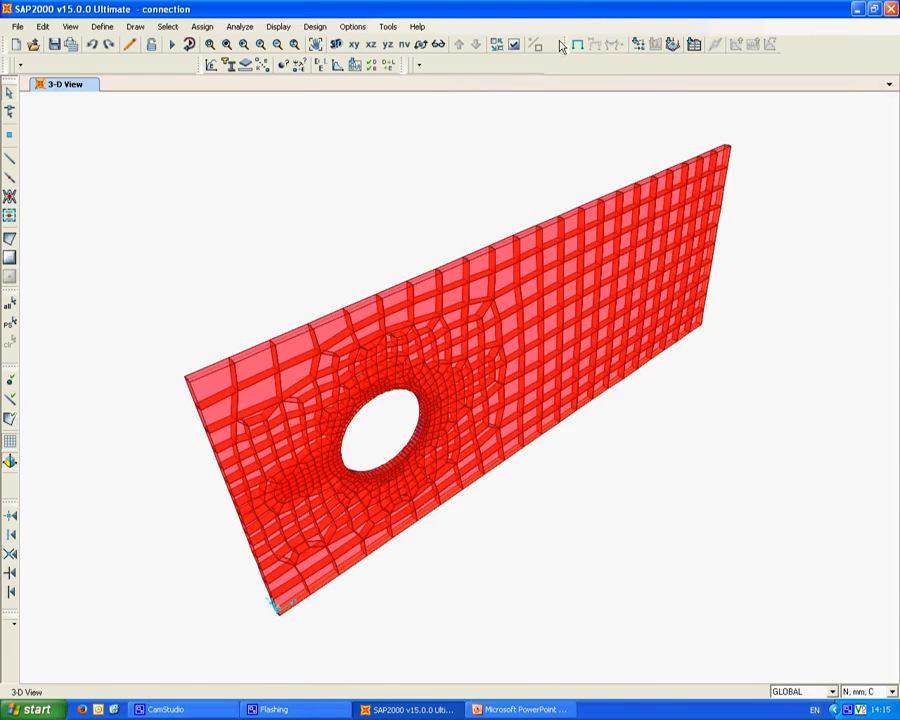
# Step: Turn off object filling and the extruded view, and switch to the X-Z plane view of the plate
pyautogui.click(516, 45)
pyautogui.click(452, 300)
pyautogui.click(455, 286)
pyautogui.click(415, 474)
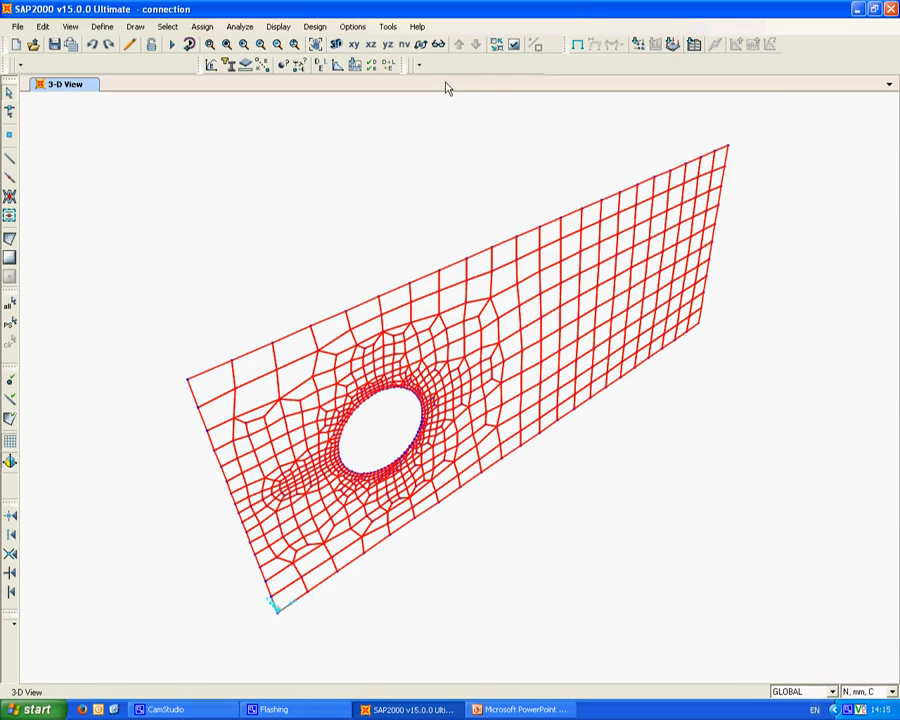
pyautogui.click(371, 45)
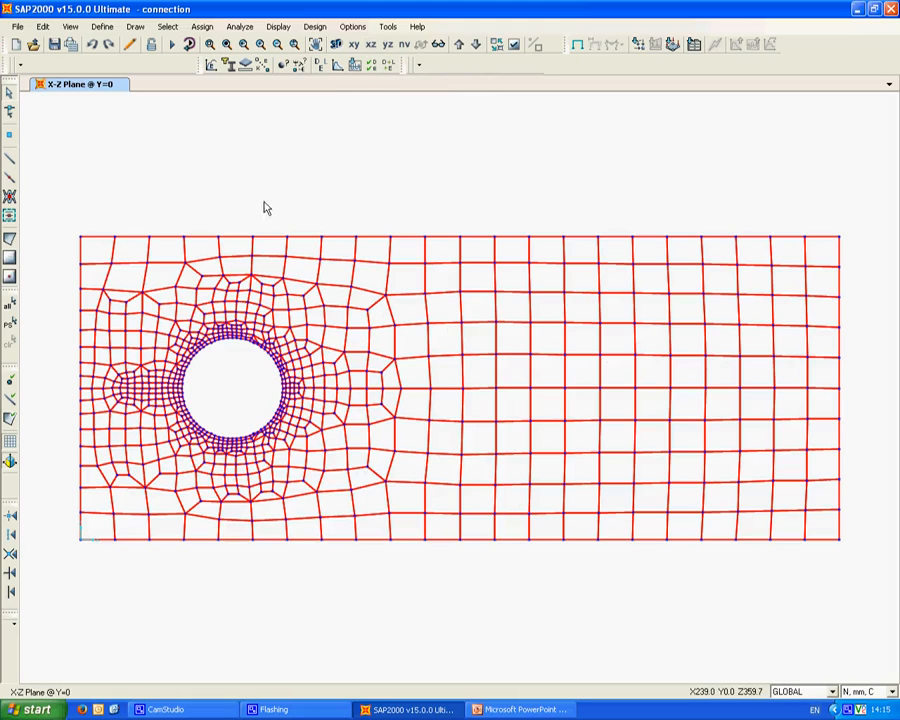
# Step: Select all joints along the plate's upper and lower edges and restrain only Translation 2 and Translation 3
pyautogui.moveTo(55, 220); pyautogui.dragTo(868, 252)
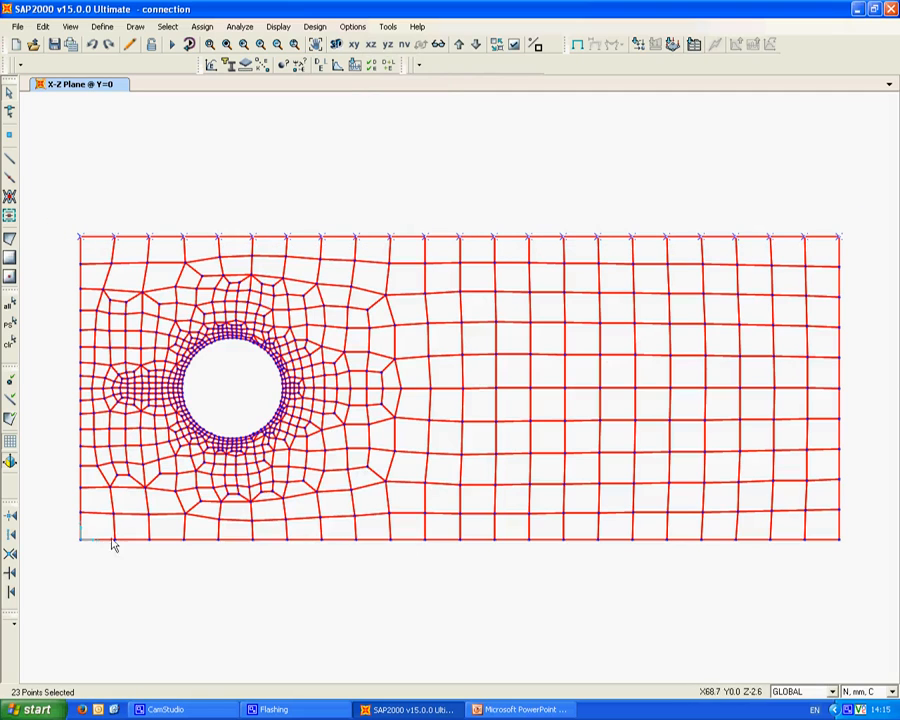
pyautogui.moveTo(64, 529); pyautogui.dragTo(864, 571)
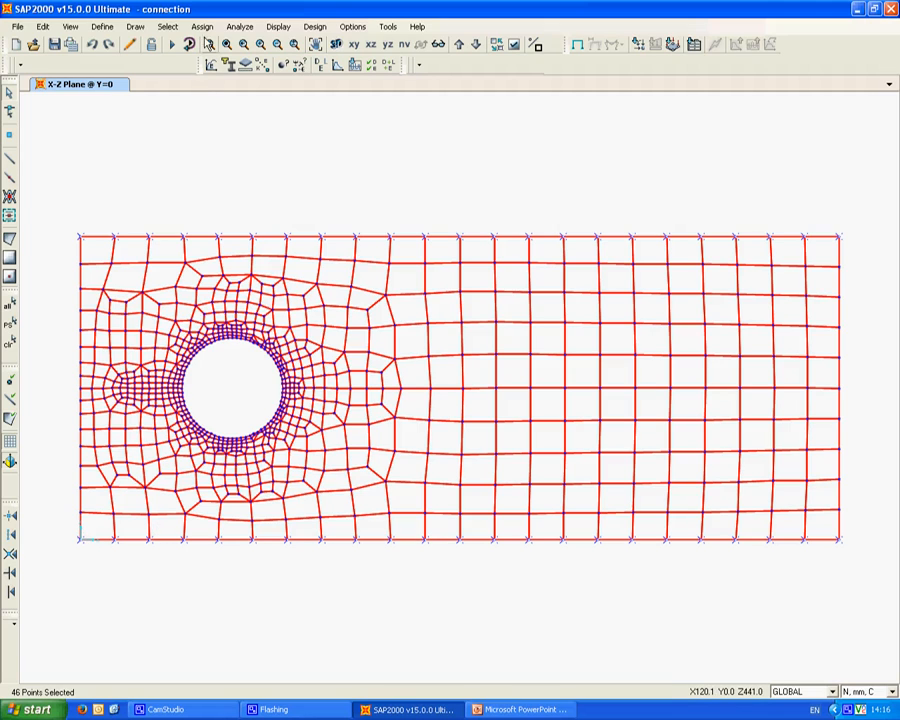
pyautogui.click(202, 27)
pyautogui.moveTo(221, 43)
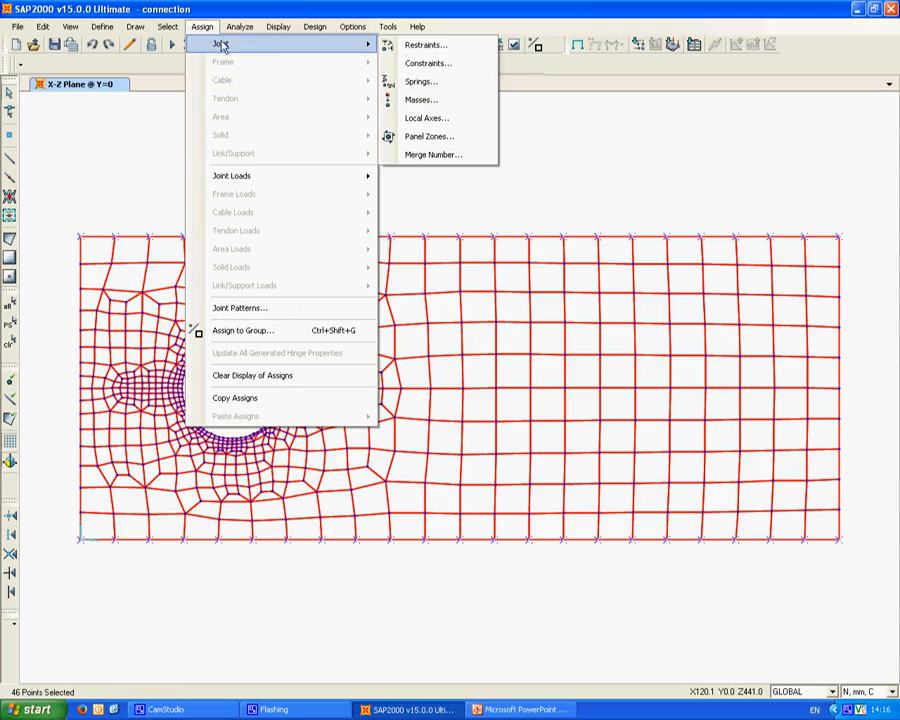
pyautogui.click(420, 45)
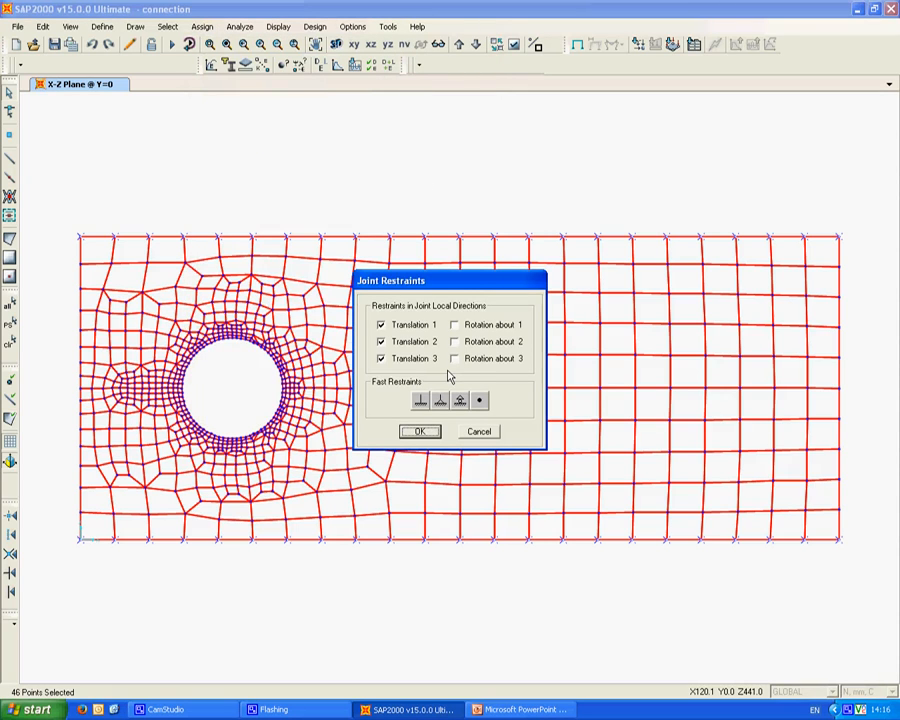
pyautogui.click(410, 341)
pyautogui.click(408, 326)
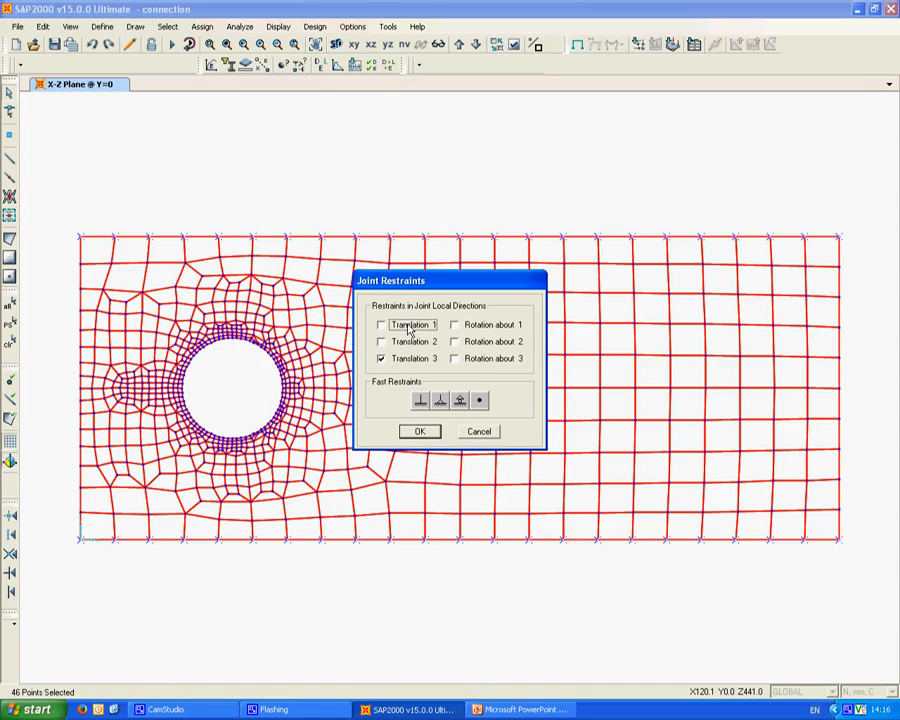
pyautogui.click(407, 345)
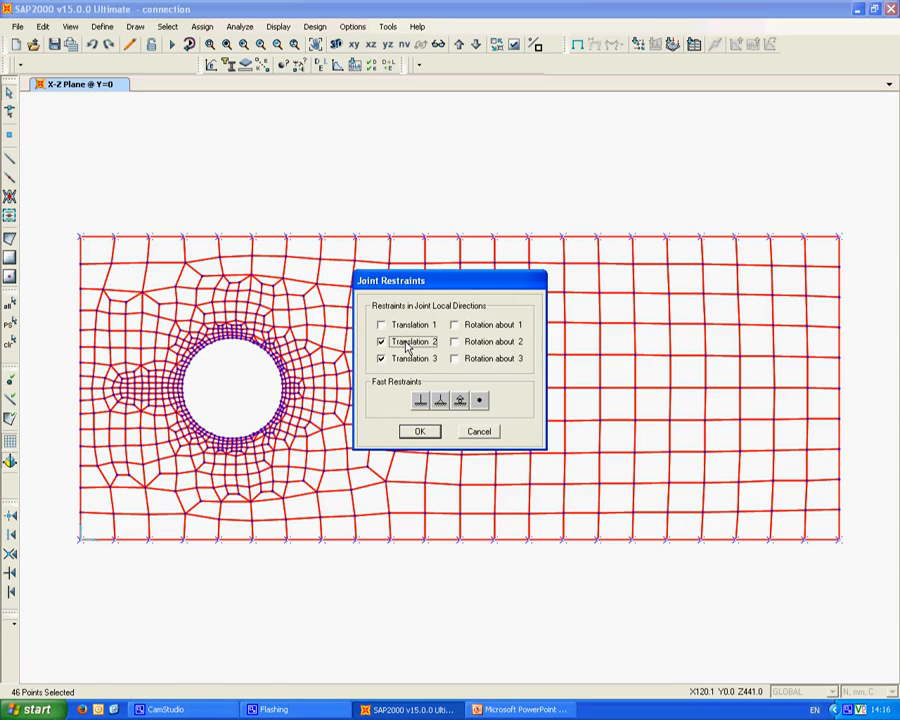
pyautogui.click(428, 433)
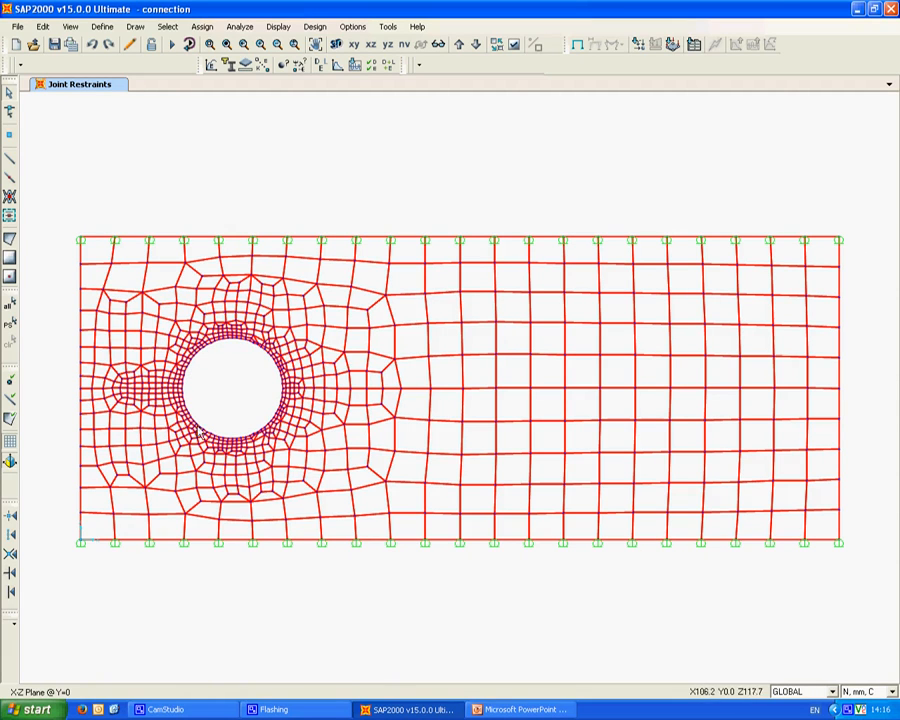
# Step: Switch to the PowerPoint slides, review the connection layout and loading diagram, and return to SAP2000
pyautogui.click(513, 710)
pyautogui.scroll(1, 270, 351)
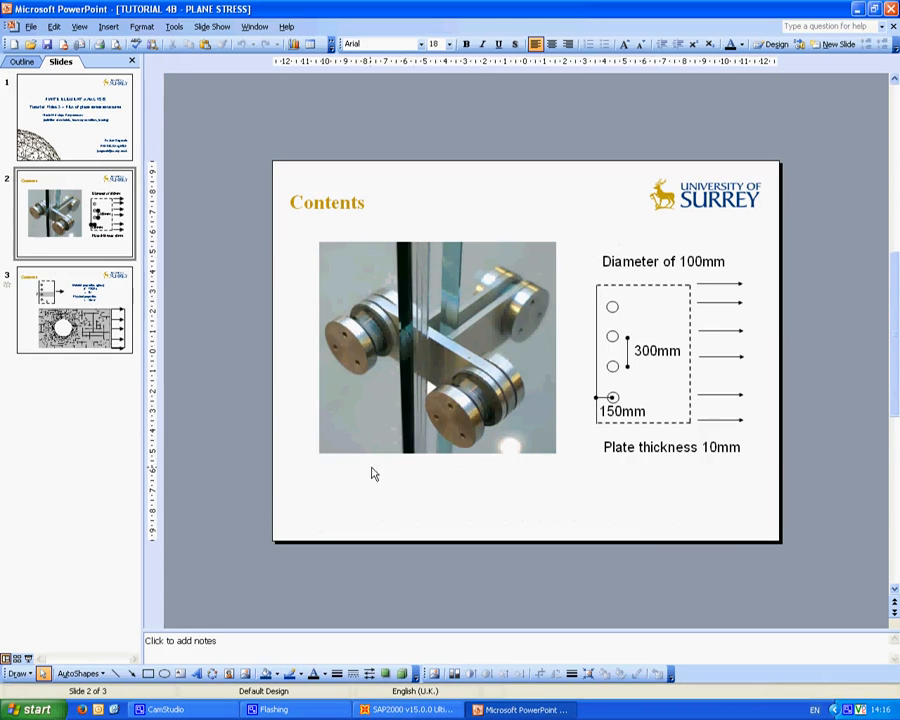
pyautogui.scroll(-1, 482, 487)
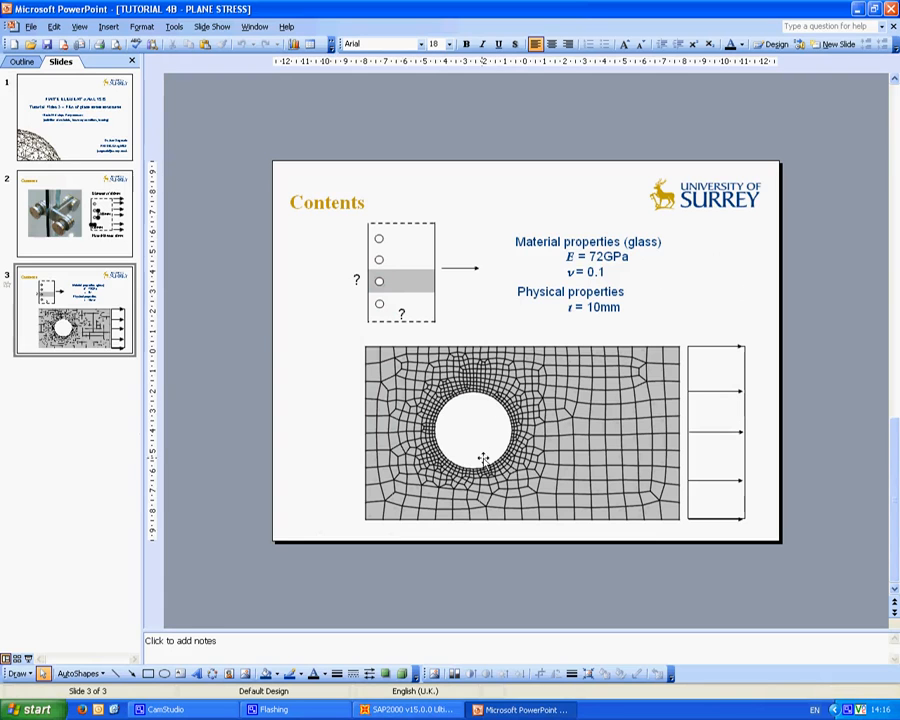
pyautogui.click(415, 709)
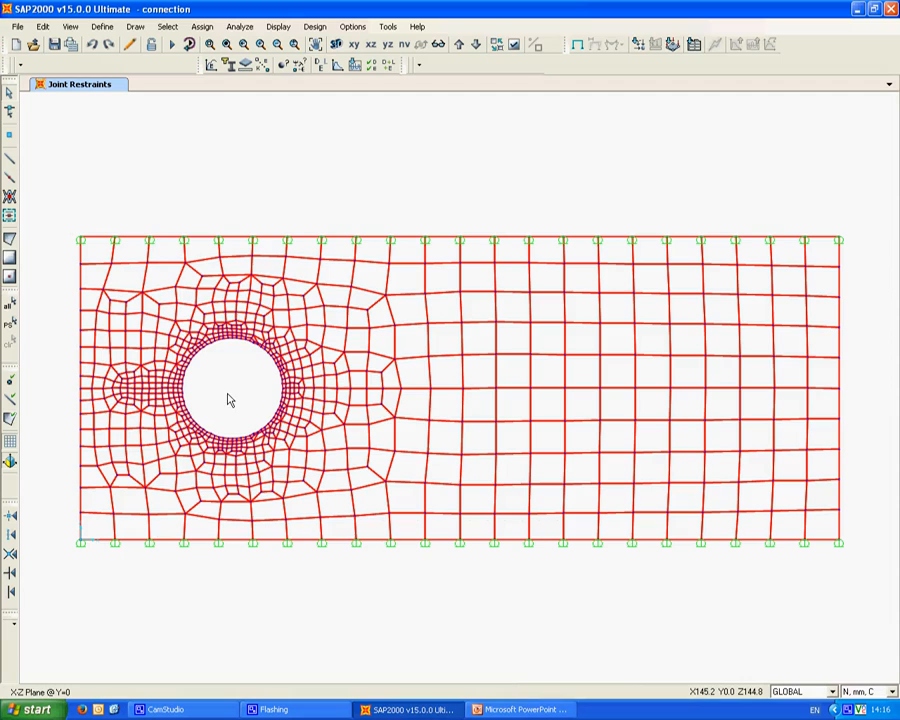
# Step: Select the group of joints around the hole's edge and restrain their Translation 1, Translation 2 and Translation 3
pyautogui.click(167, 26)
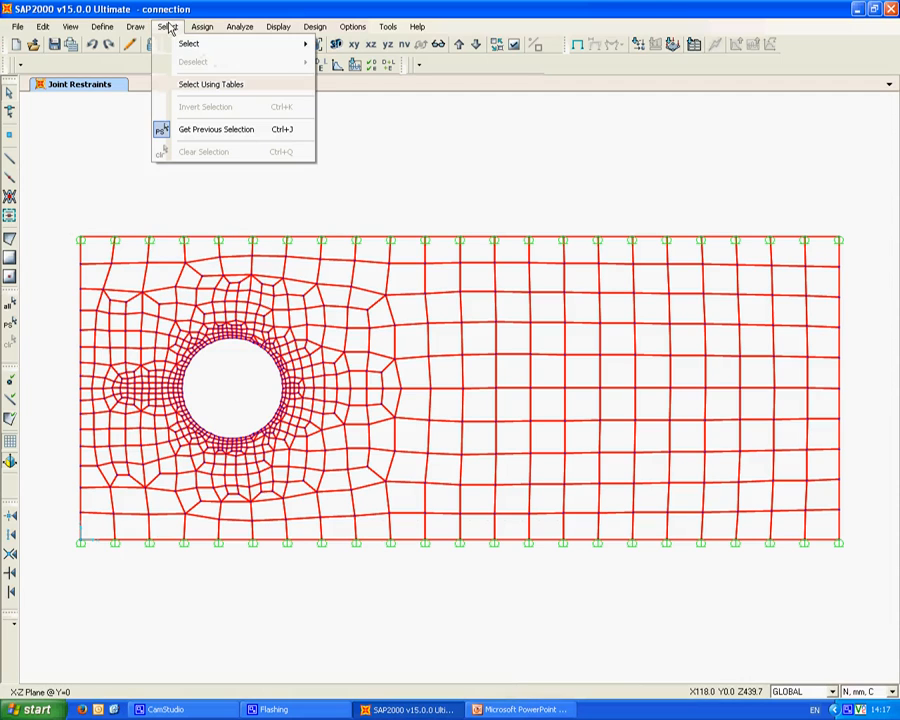
pyautogui.moveTo(182, 46)
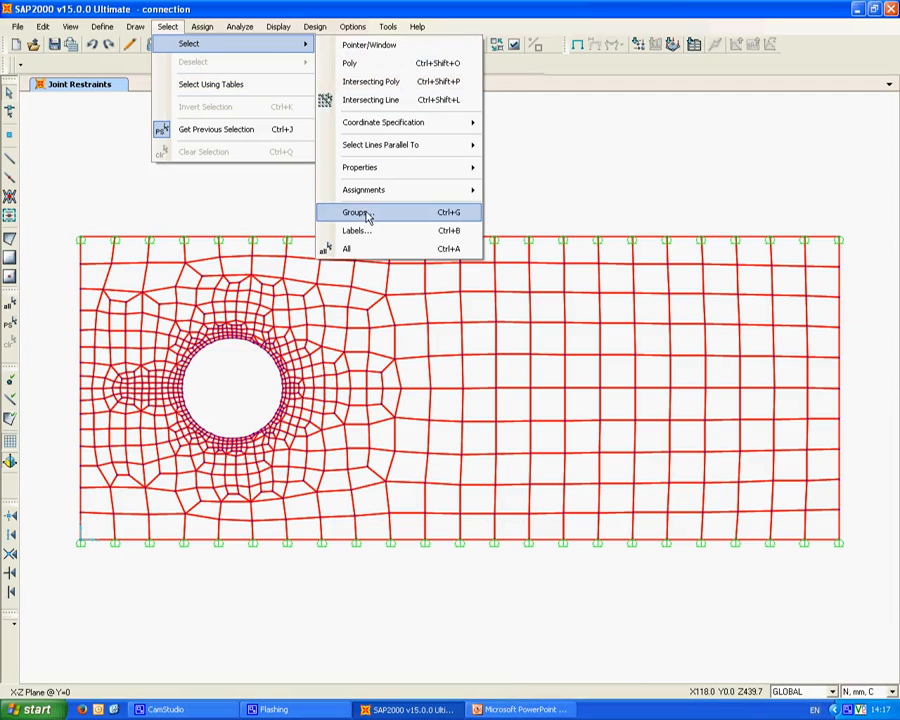
pyautogui.click(345, 212)
pyautogui.click(373, 336)
pyautogui.click(526, 350)
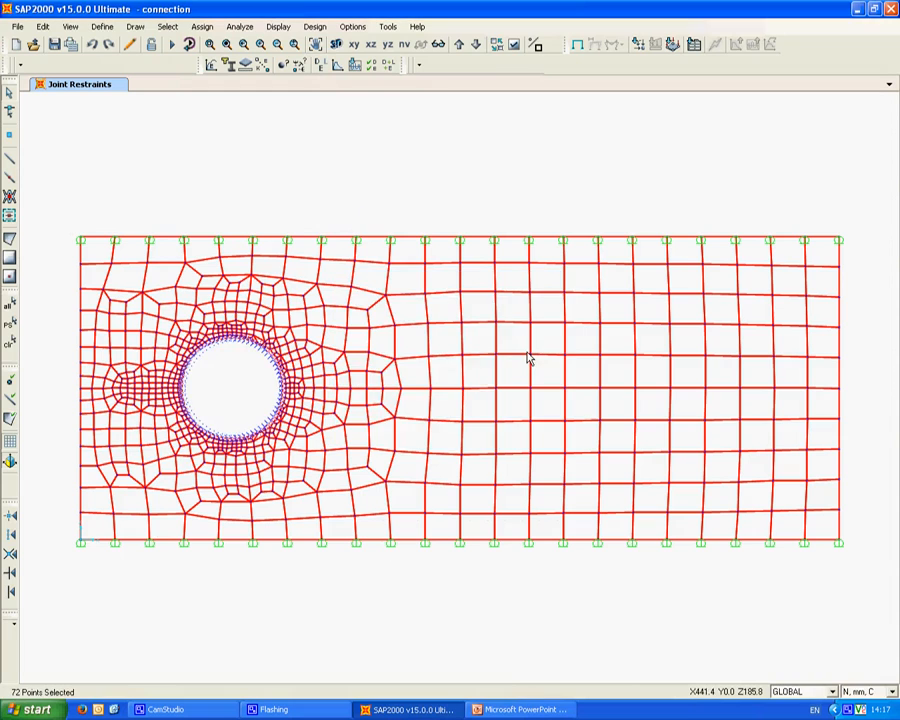
pyautogui.scroll(1, 180, 396)
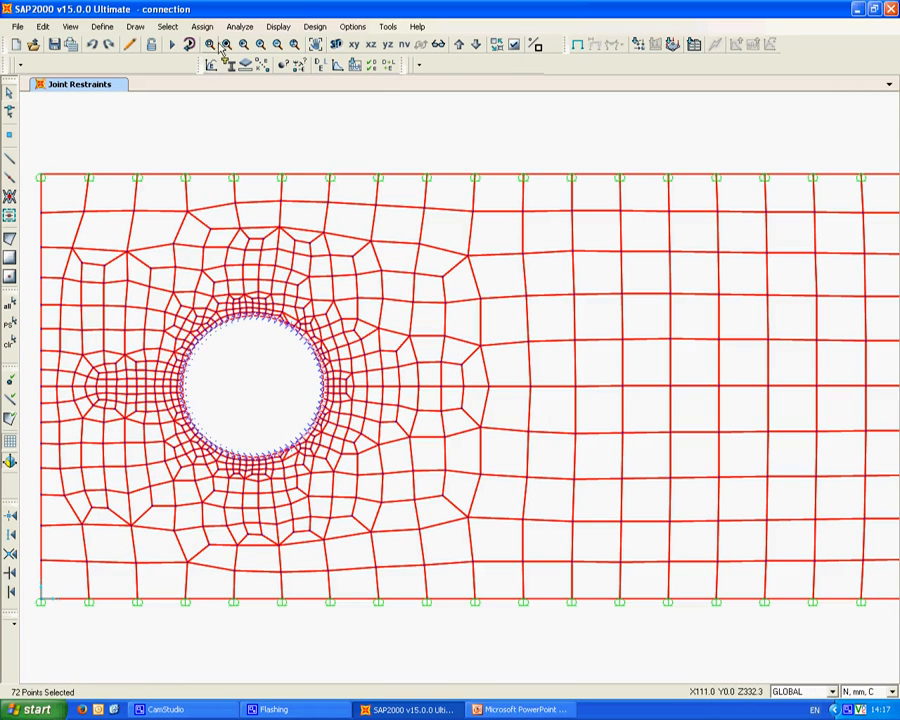
pyautogui.click(202, 27)
pyautogui.moveTo(258, 44)
pyautogui.click(418, 46)
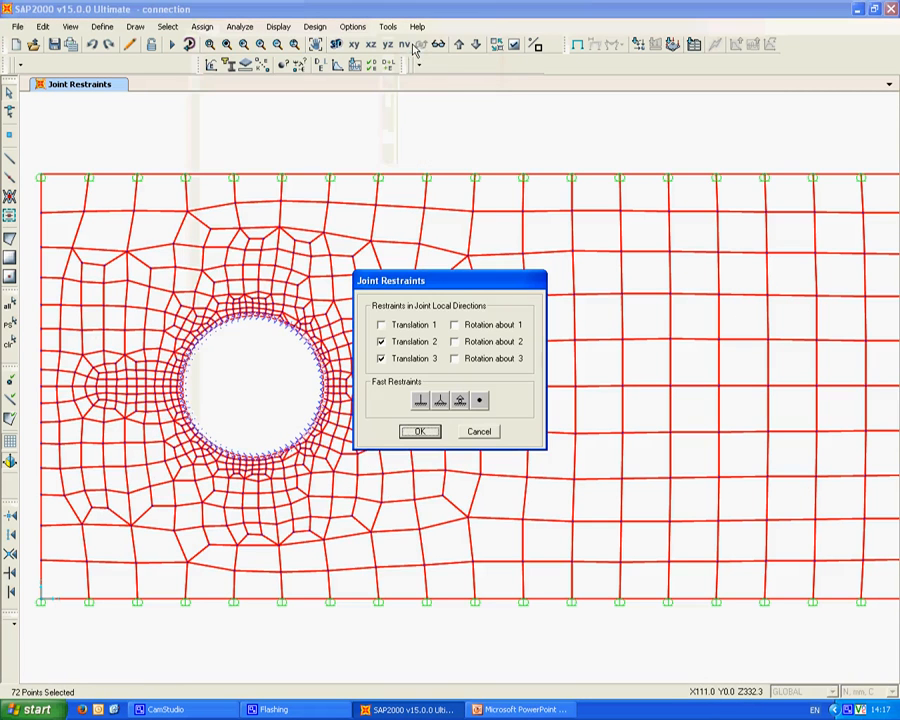
pyautogui.click(414, 325)
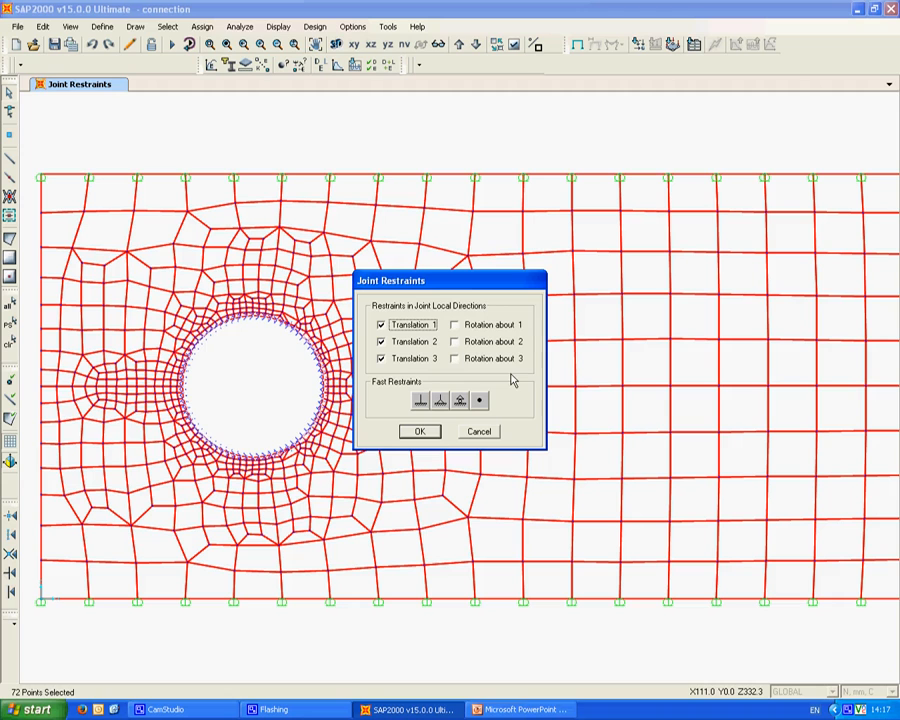
pyautogui.click(426, 433)
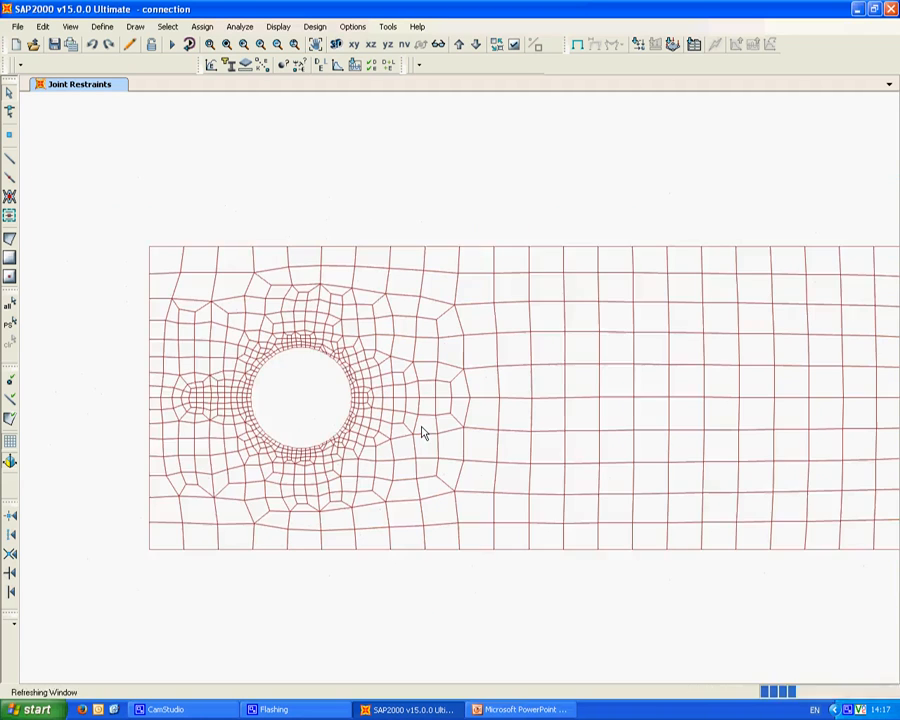
# Step: Save the model with the assigned joint restraints
pyautogui.moveTo(544, 420); pyautogui.dragTo(438, 422, button='middle')
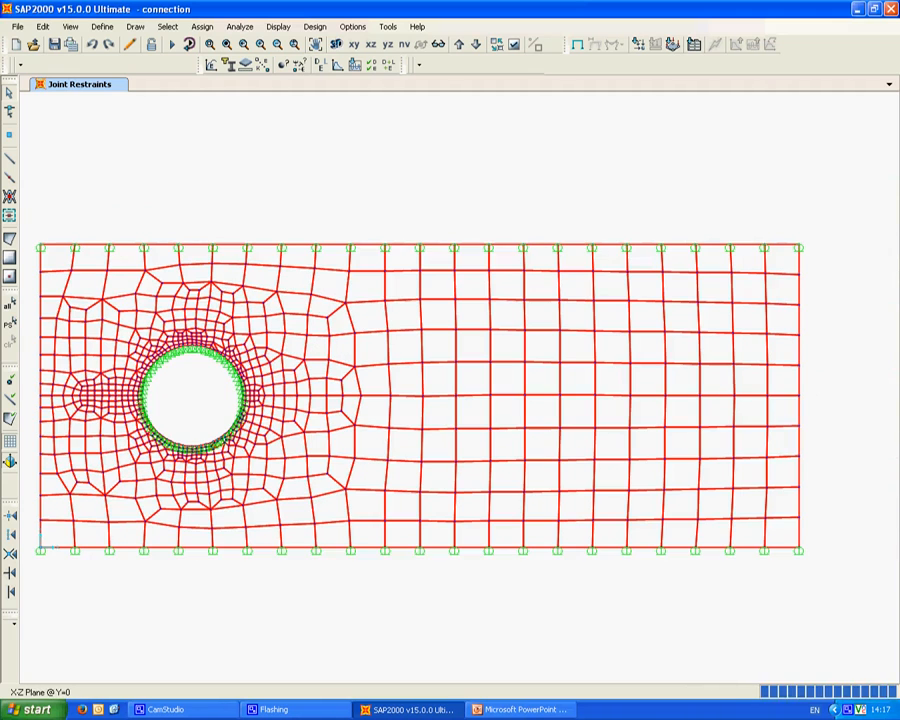
pyautogui.click(55, 45)
pyautogui.click(452, 395)
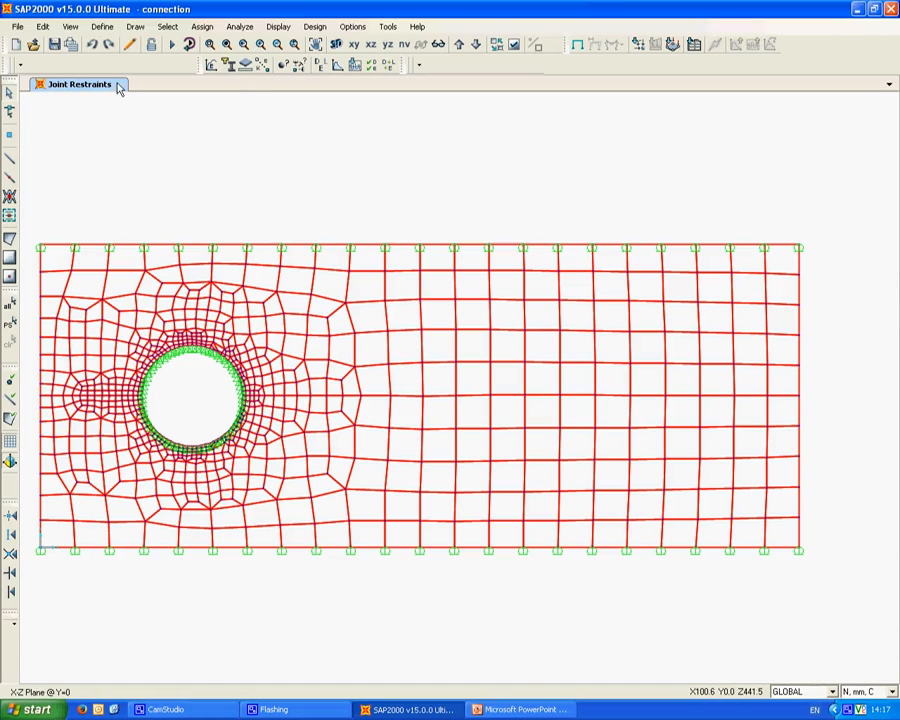
# Step: Define a new load pattern named "live" of type LIVE with a self-weight multiplier of 0
pyautogui.click(102, 26)
pyautogui.click(170, 258)
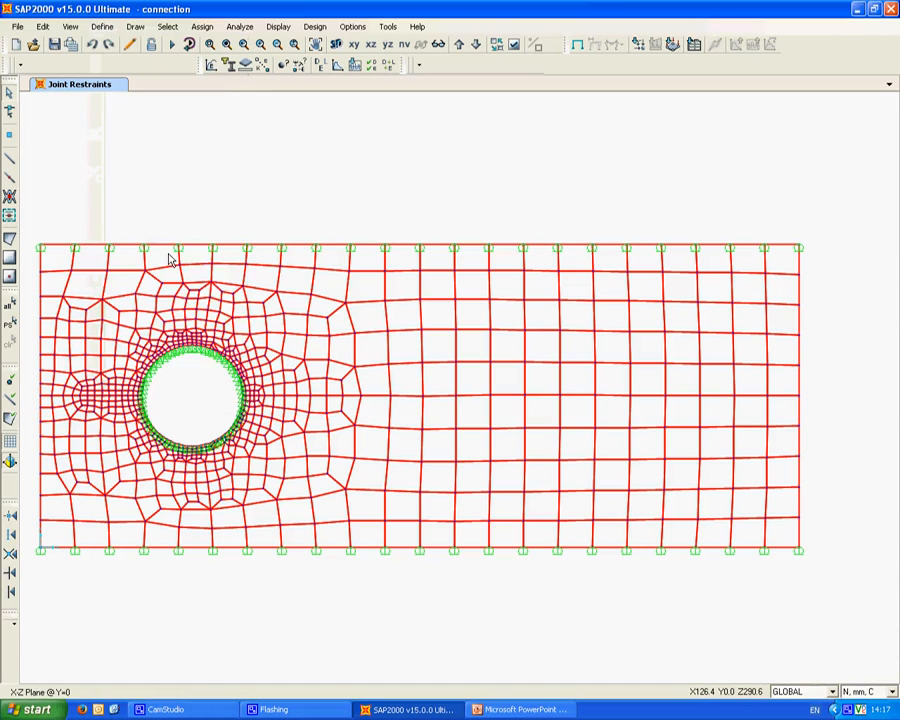
pyautogui.write('live')
pyautogui.click(368, 331)
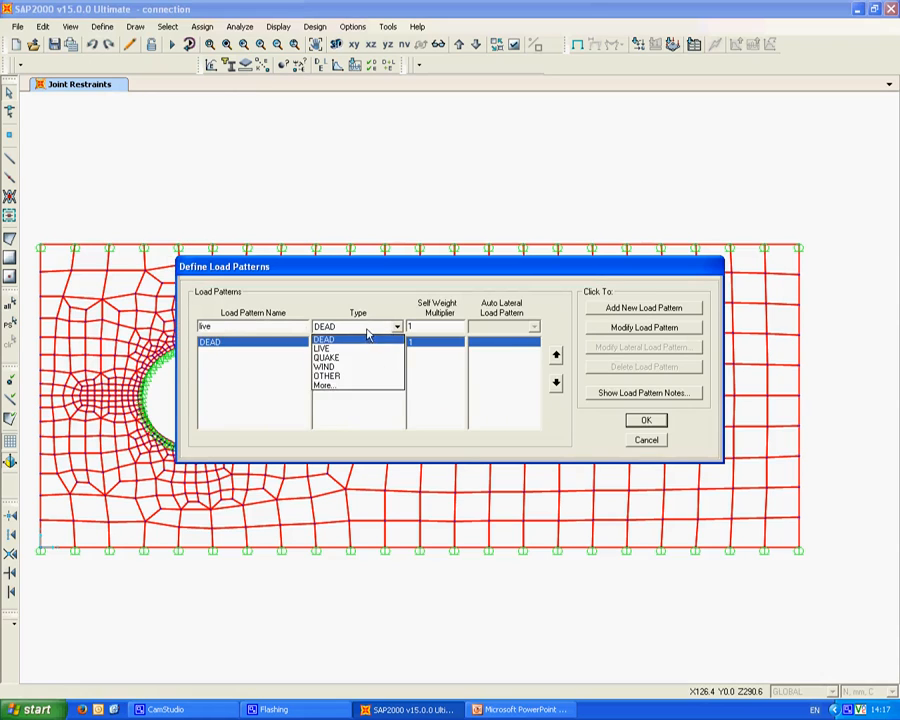
pyautogui.click(347, 356)
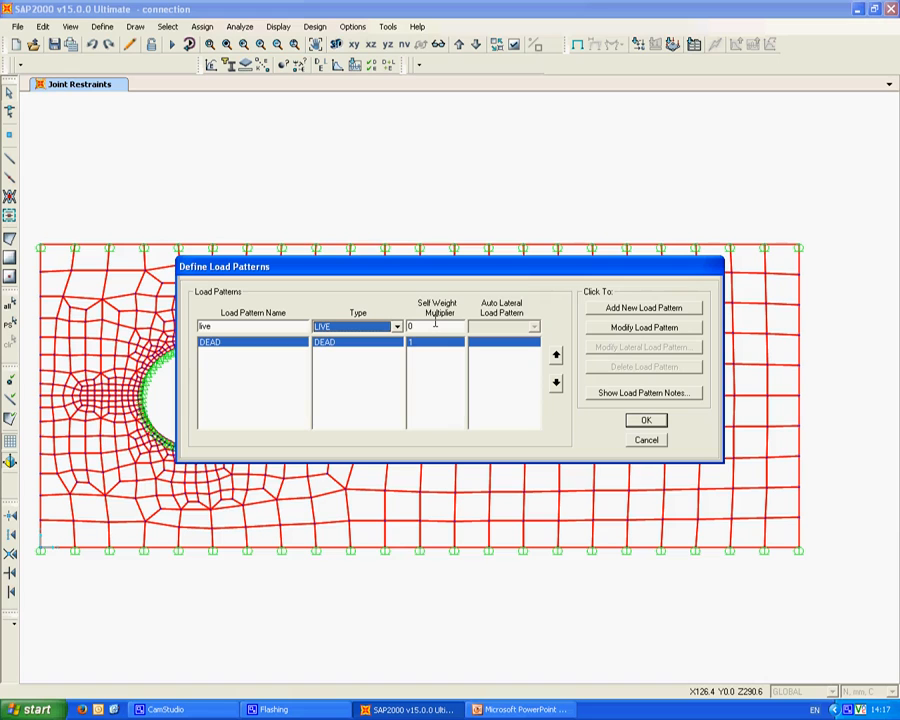
pyautogui.click(630, 310)
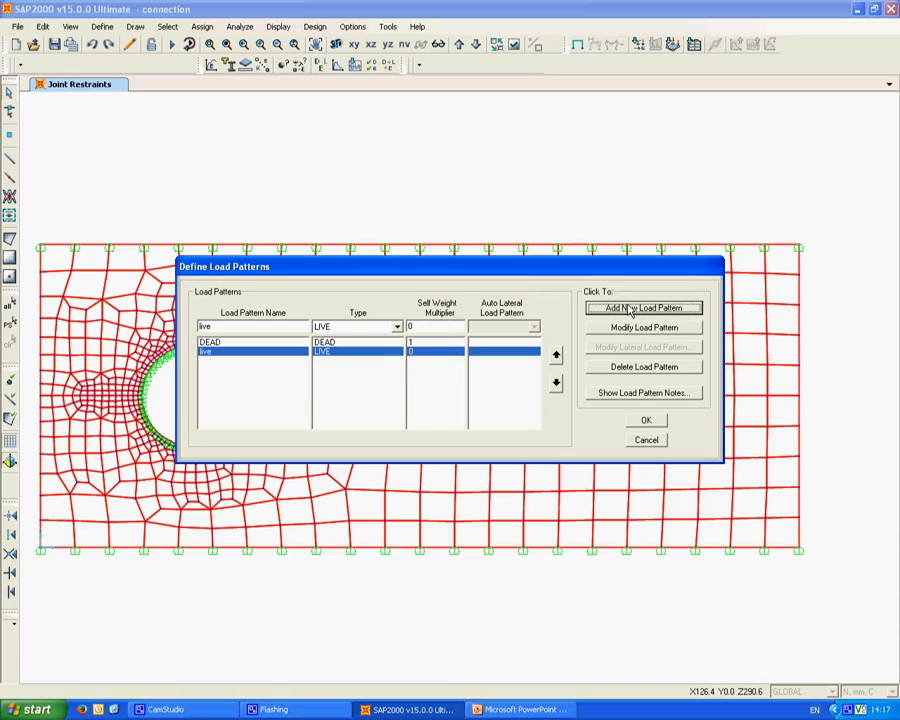
pyautogui.click(648, 420)
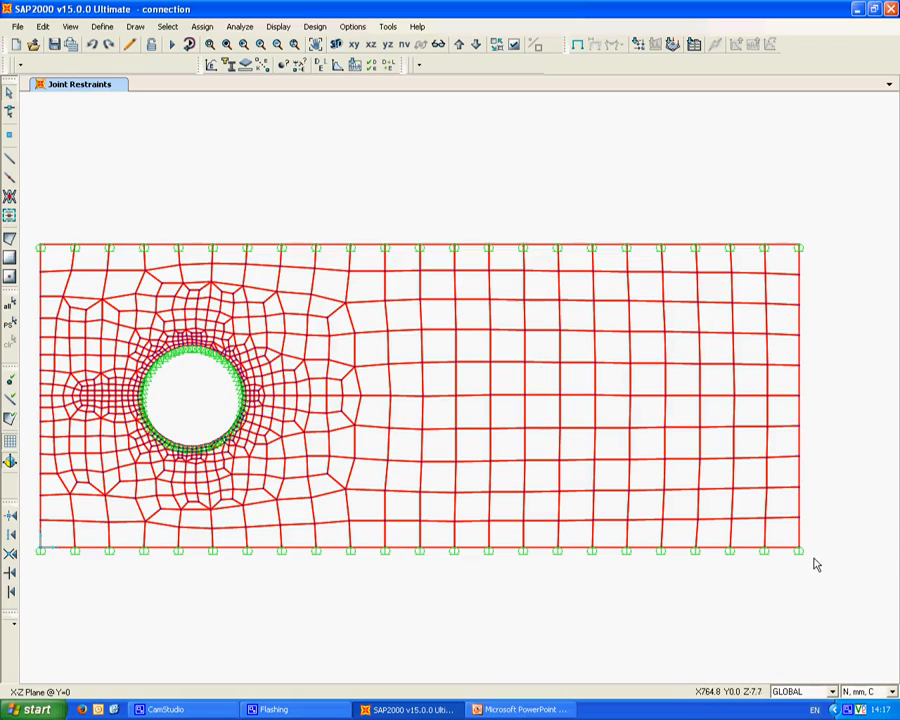
# Step: Select the column of elements along the plate's right edge and start a surface pressure load in the live load pattern
pyautogui.moveTo(822, 553); pyautogui.dragTo(787, 212)
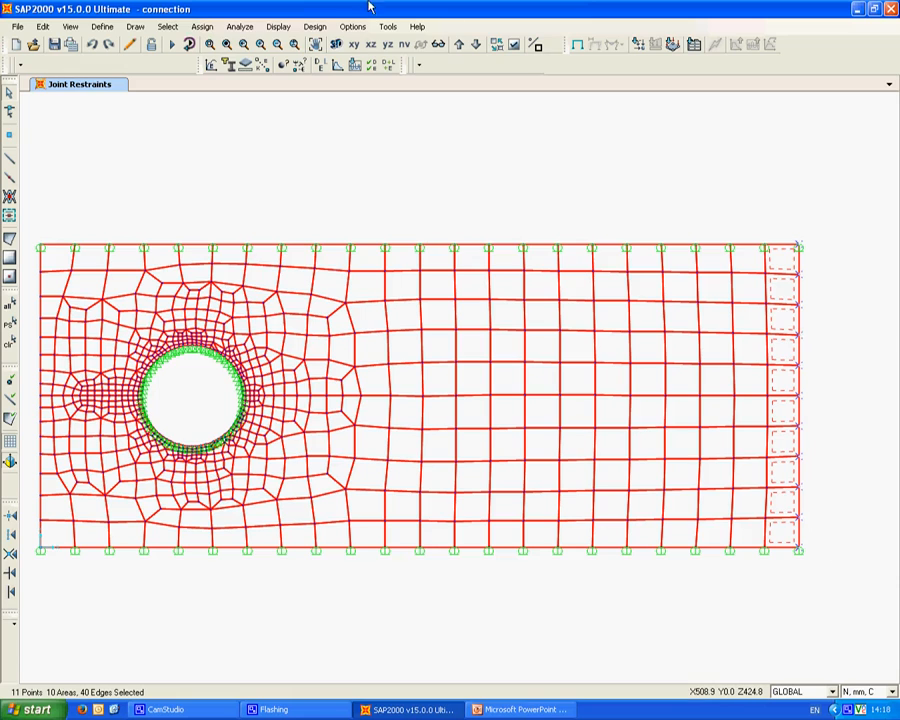
pyautogui.click(203, 27)
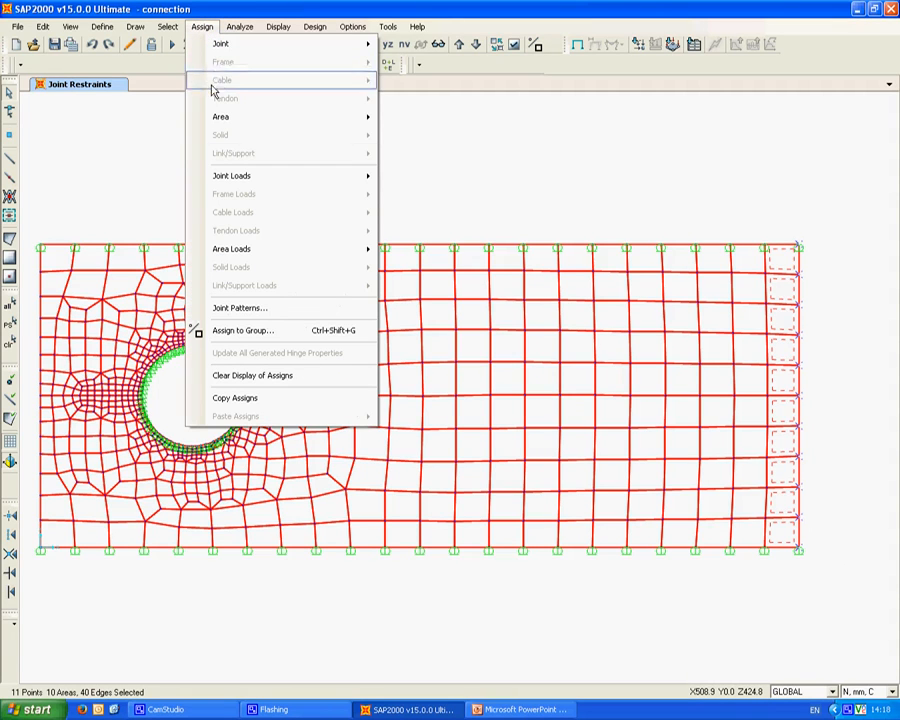
pyautogui.moveTo(251, 255)
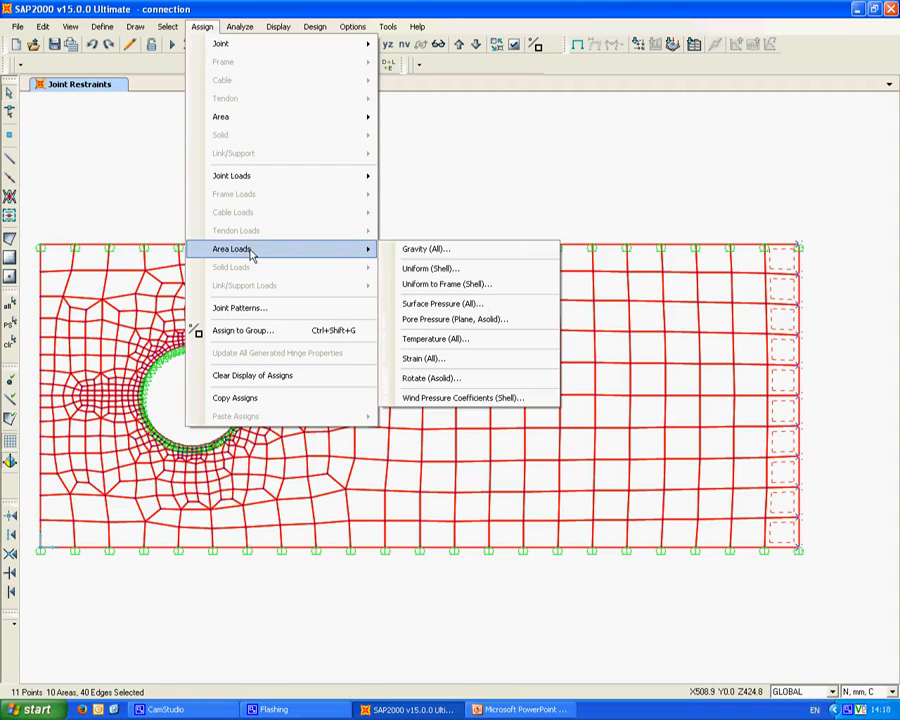
pyautogui.click(455, 305)
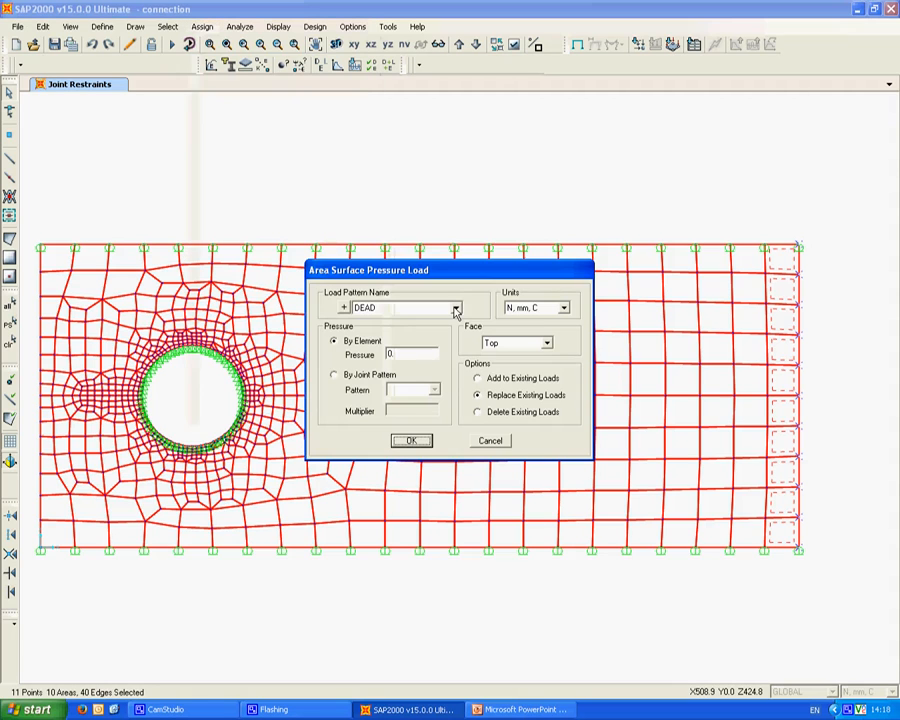
pyautogui.click(391, 311)
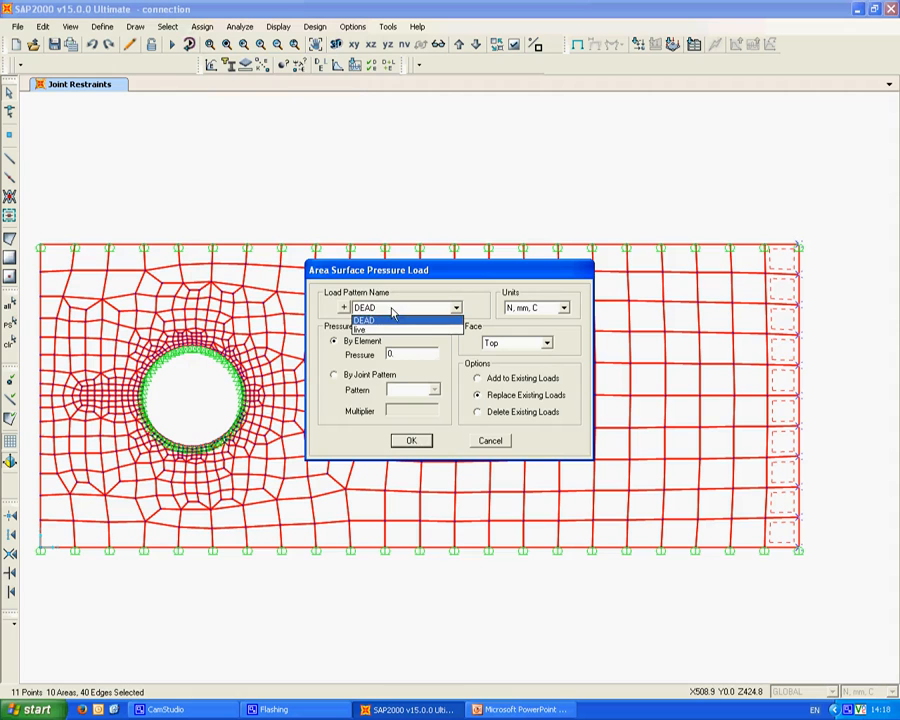
pyautogui.click(380, 330)
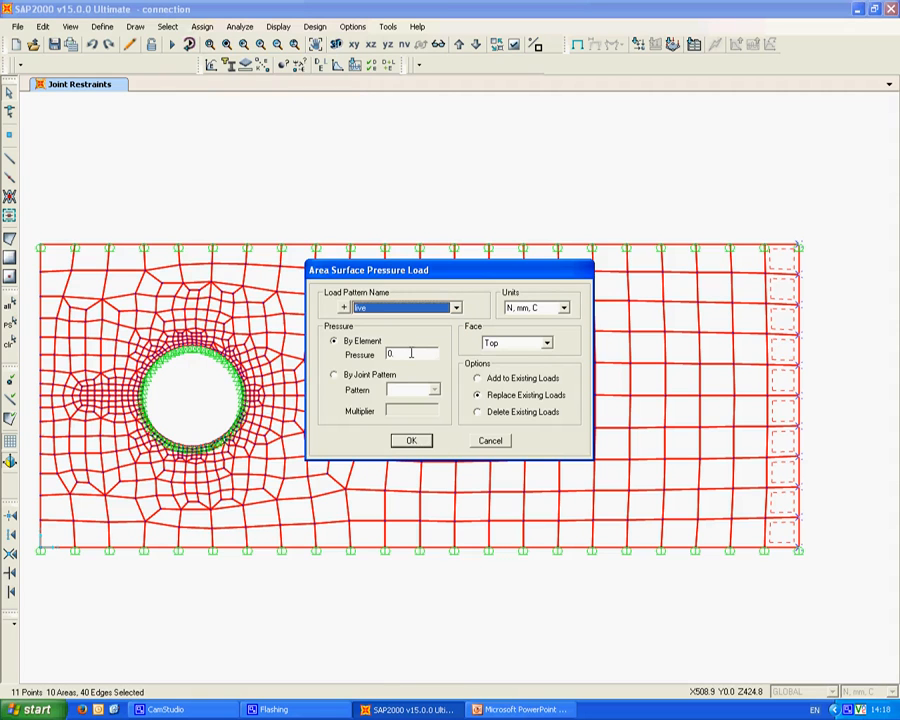
# Step: Switch to the PowerPoint slides, review the loading direction on the plate's edge, and return to SAP2000
pyautogui.click(532, 710)
pyautogui.scroll(1, 435, 455)
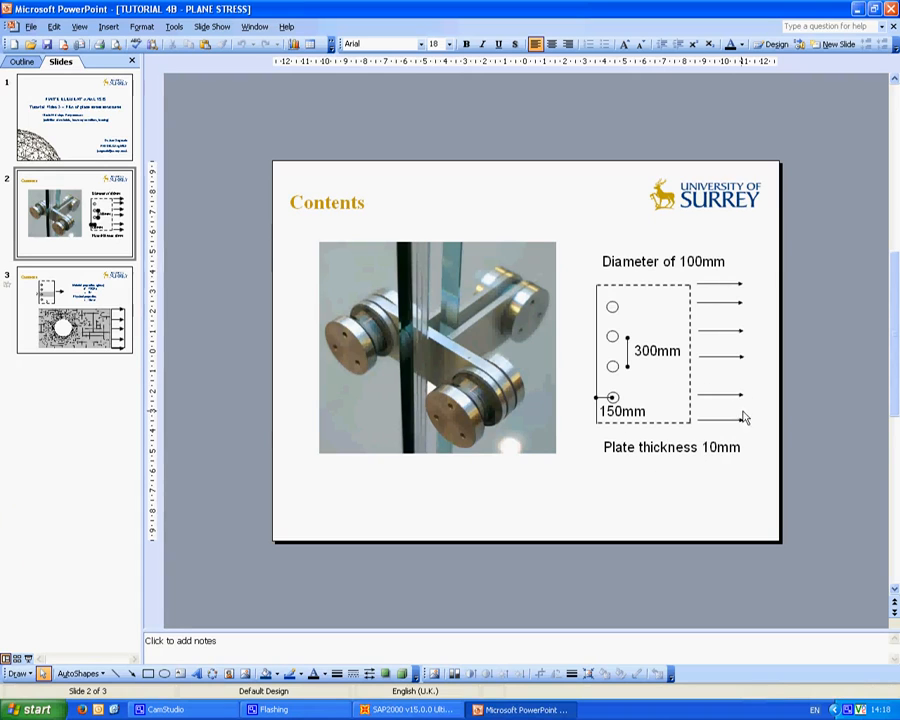
pyautogui.scroll(-1, 743, 434)
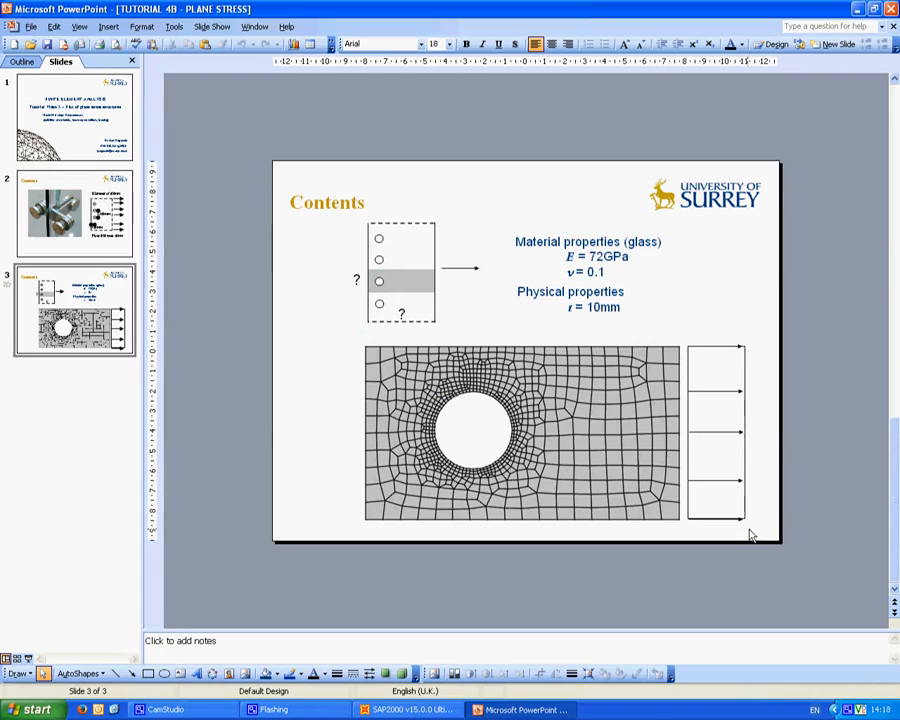
pyautogui.click(410, 710)
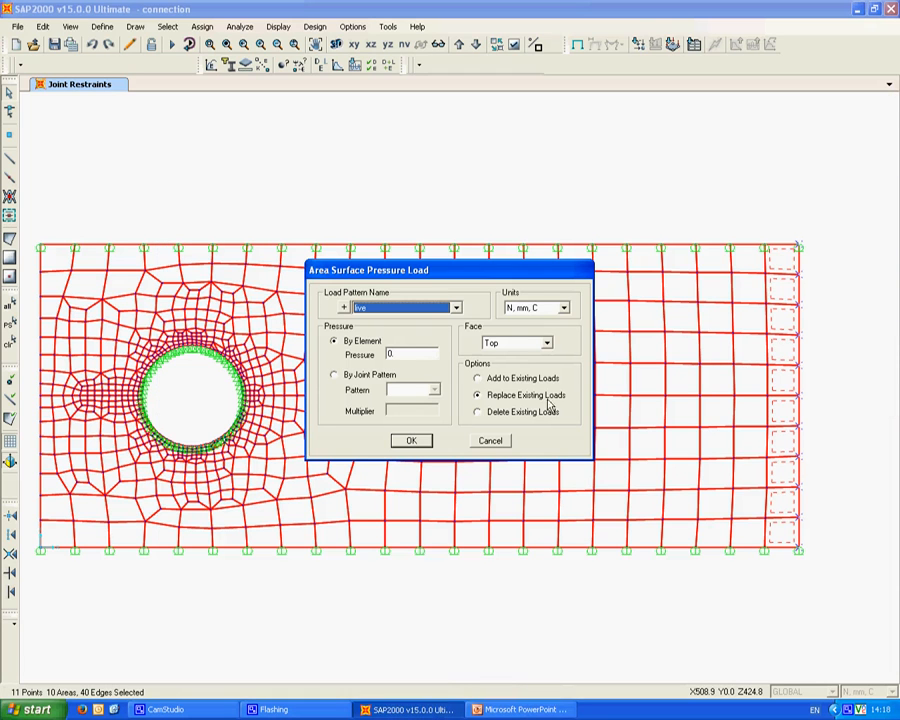
pyautogui.click(533, 712)
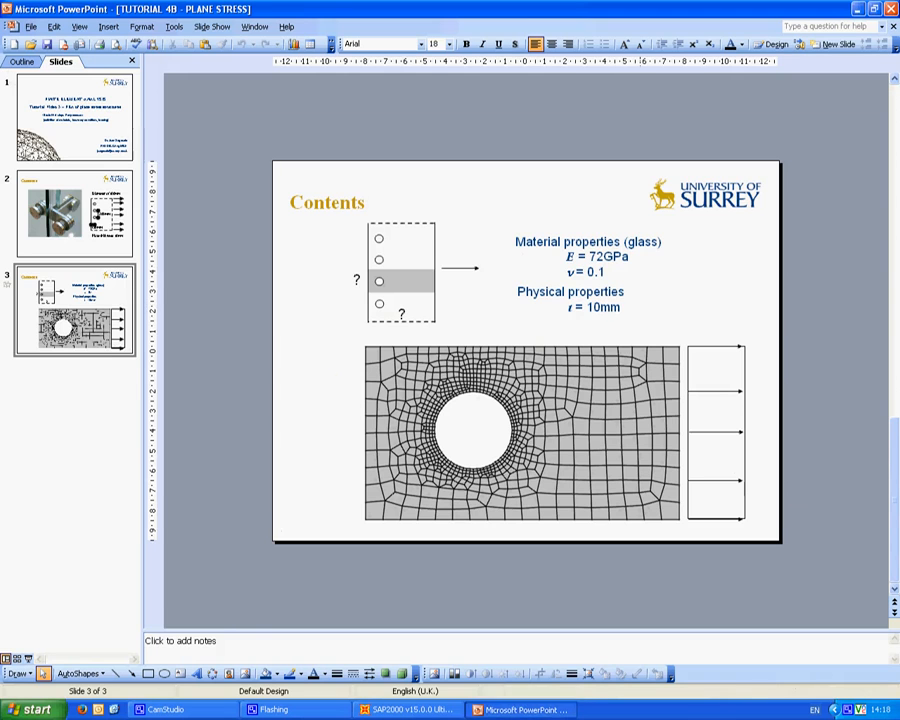
pyautogui.click(410, 709)
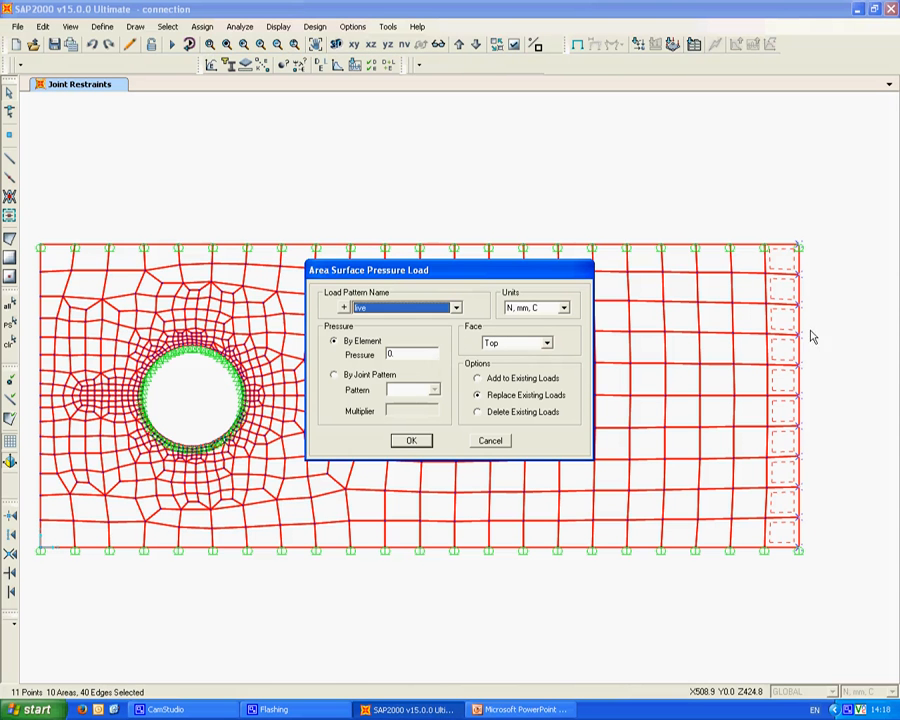
# Step: Apply a surface pressure of -20 by element to face 1 of the selected elements, replacing existing loads
pyautogui.doubleClick(400, 354)
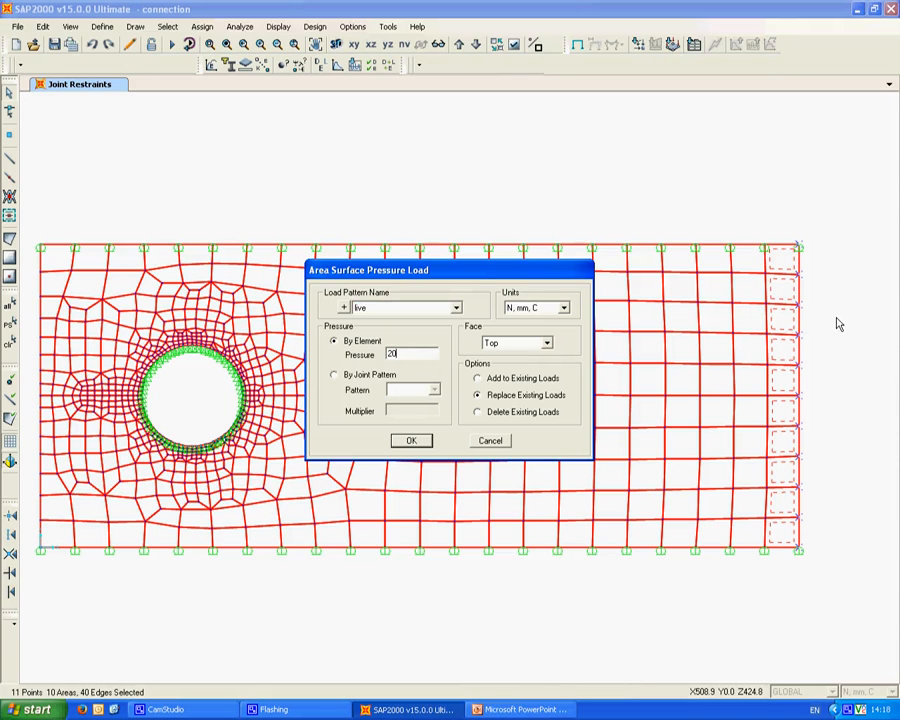
pyautogui.click(515, 710)
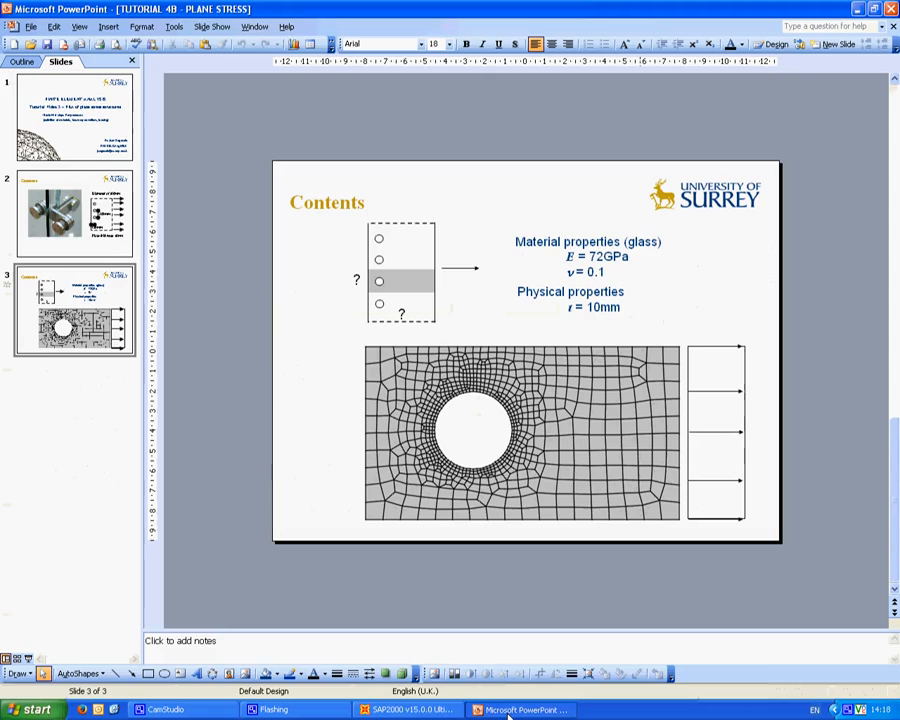
pyautogui.click(435, 710)
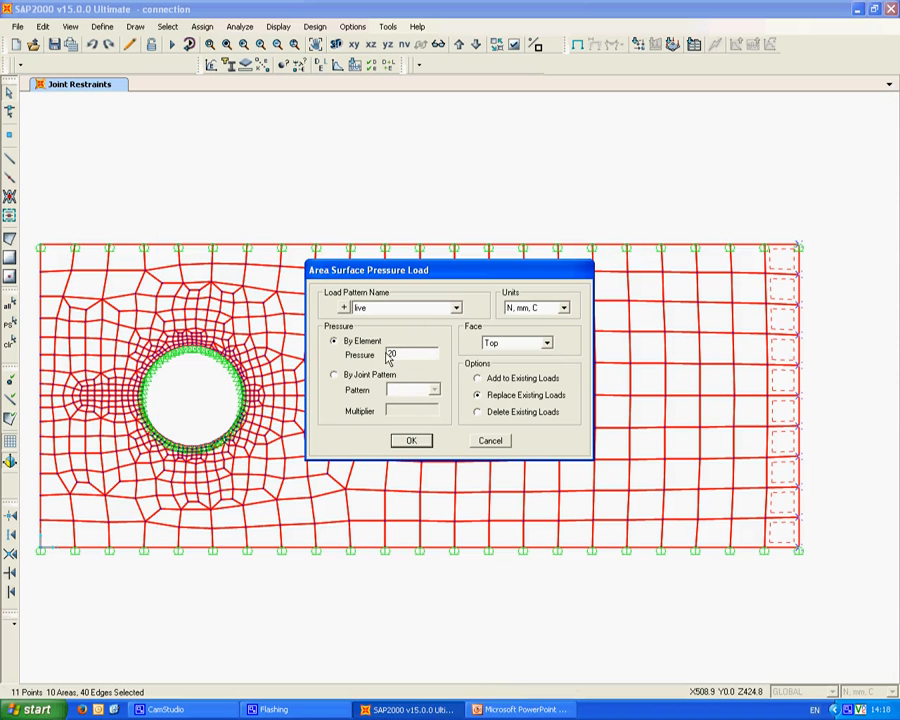
pyautogui.write('-')
pyautogui.click(514, 345)
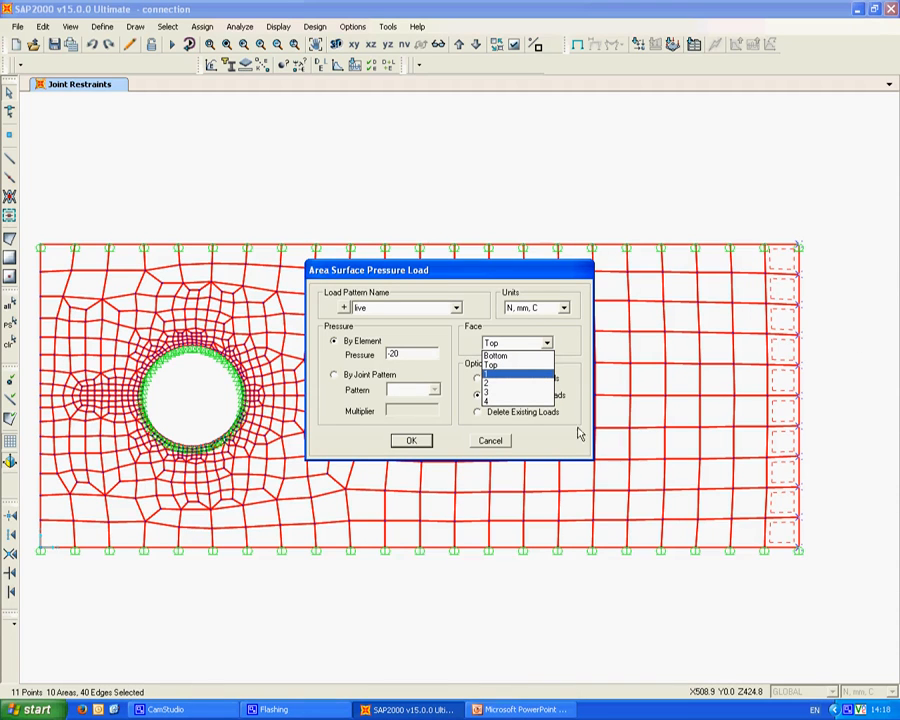
pyautogui.click(506, 375)
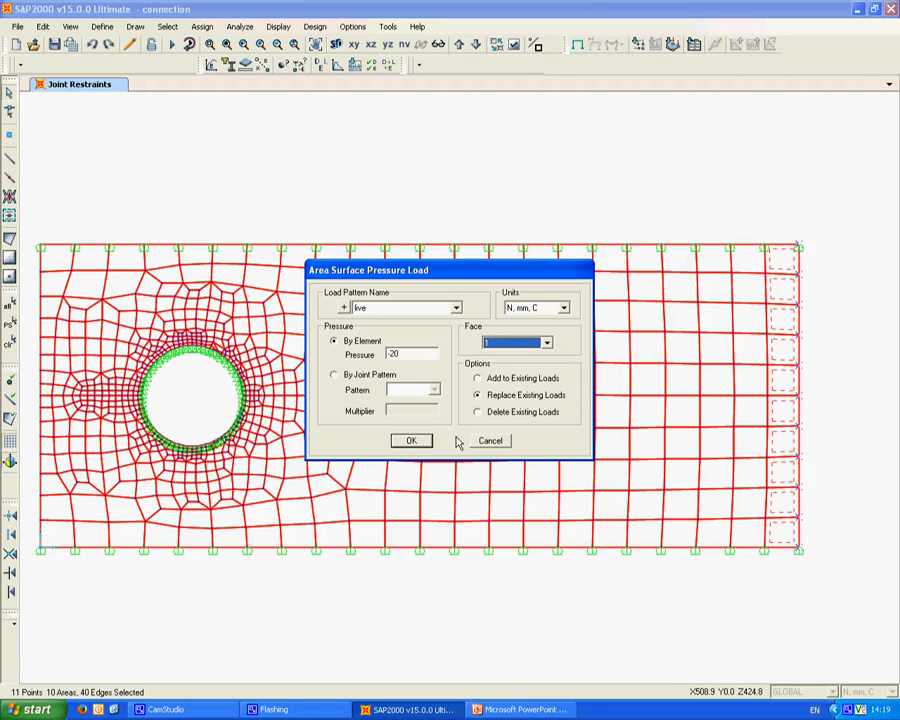
pyautogui.click(412, 441)
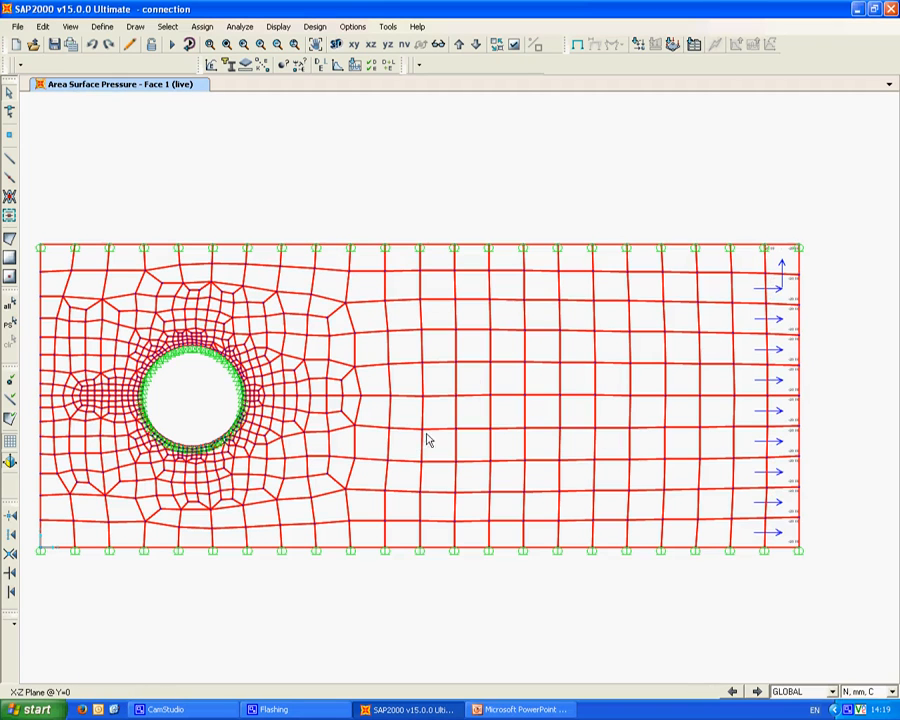
# Step: Inspect the pressure arrows on the loaded edge elements and display the local axes of the areas
pyautogui.moveTo(811, 544); pyautogui.dragTo(792, 290)
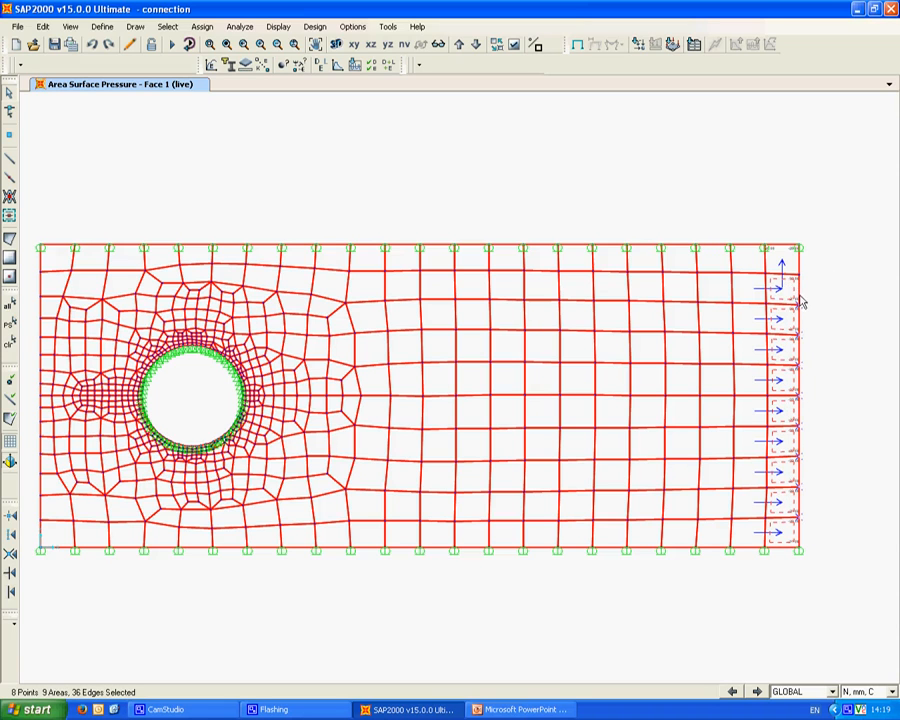
pyautogui.scroll(5, 800, 300)
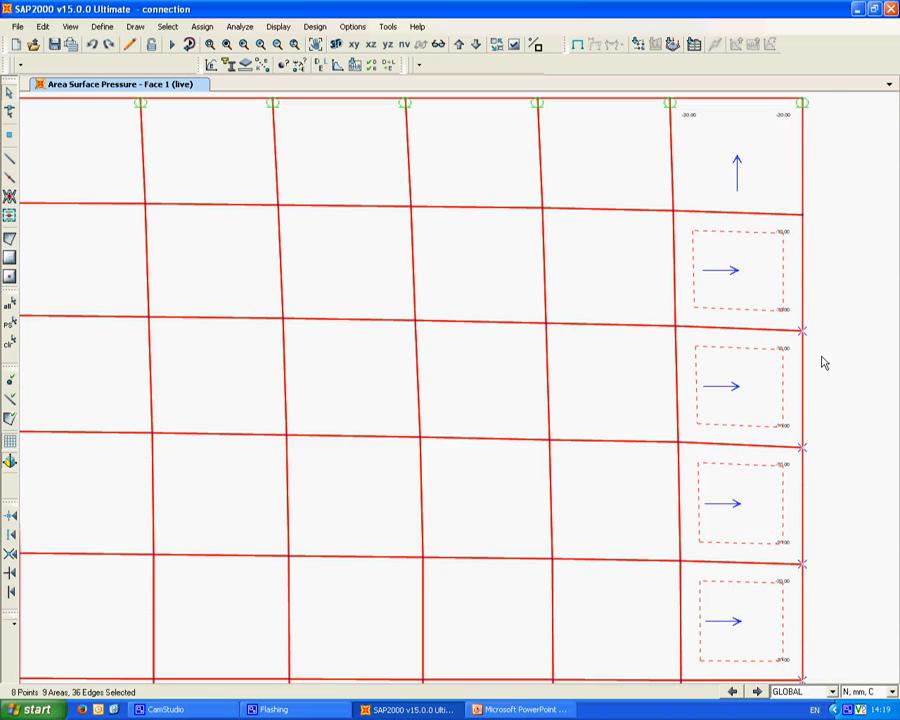
pyautogui.scroll(-3, 823, 362)
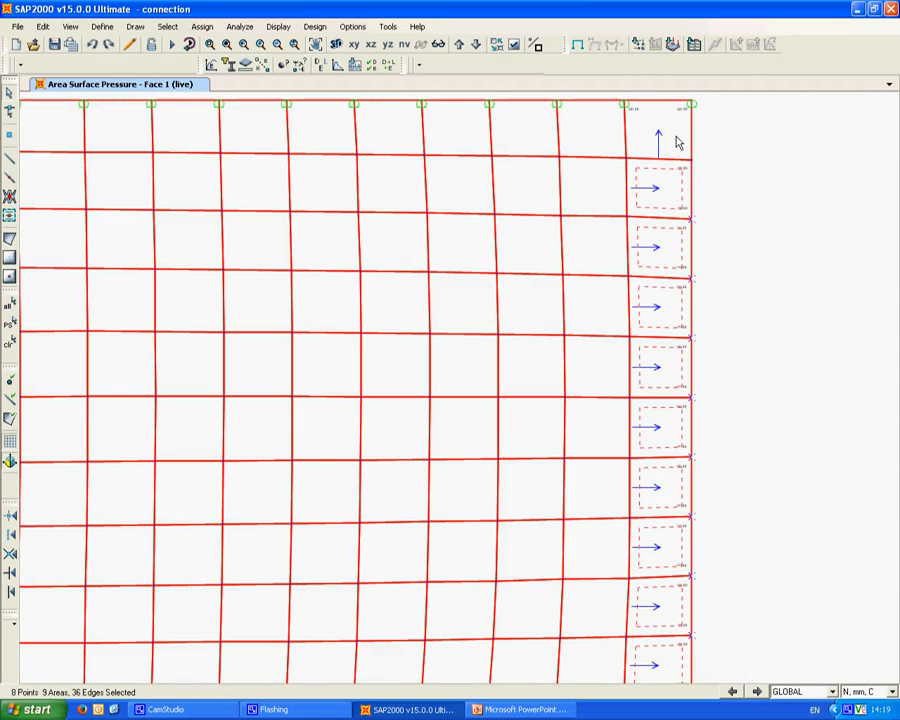
pyautogui.scroll(-1, 683, 261)
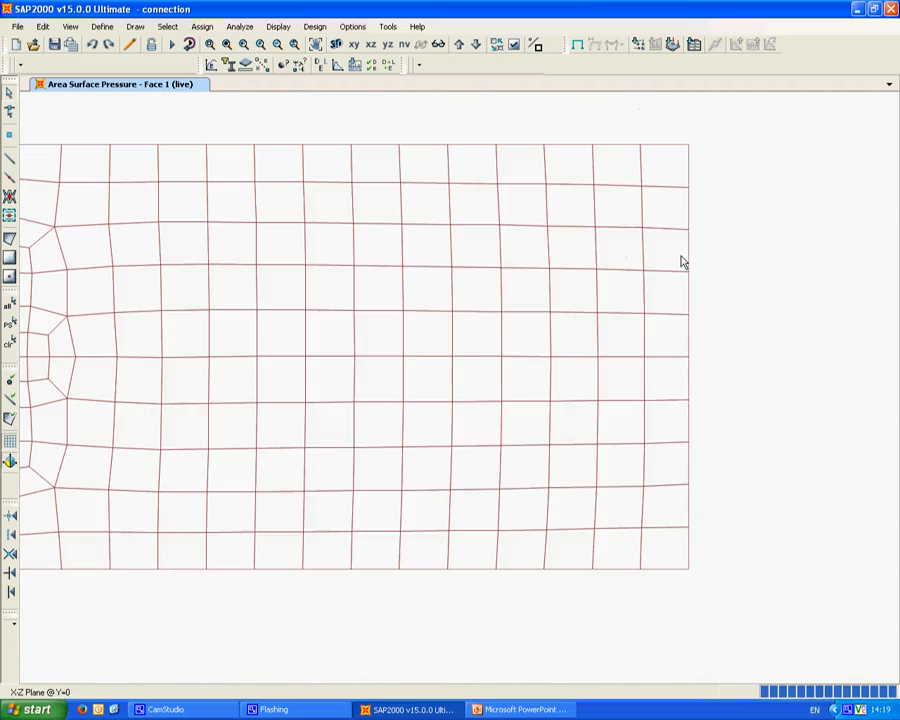
pyautogui.click(514, 44)
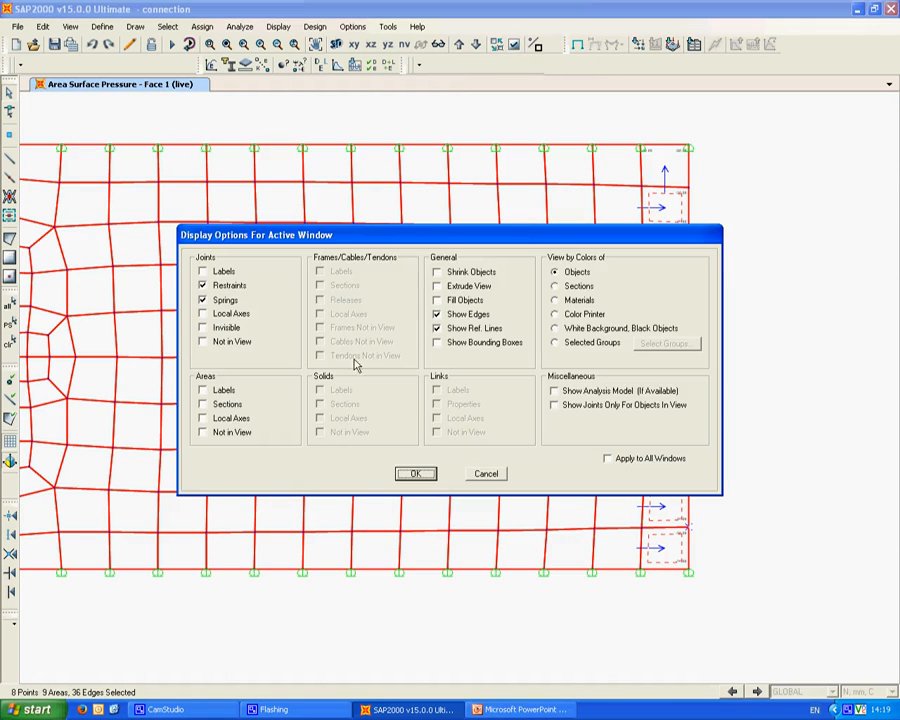
pyautogui.click(232, 424)
pyautogui.click(406, 474)
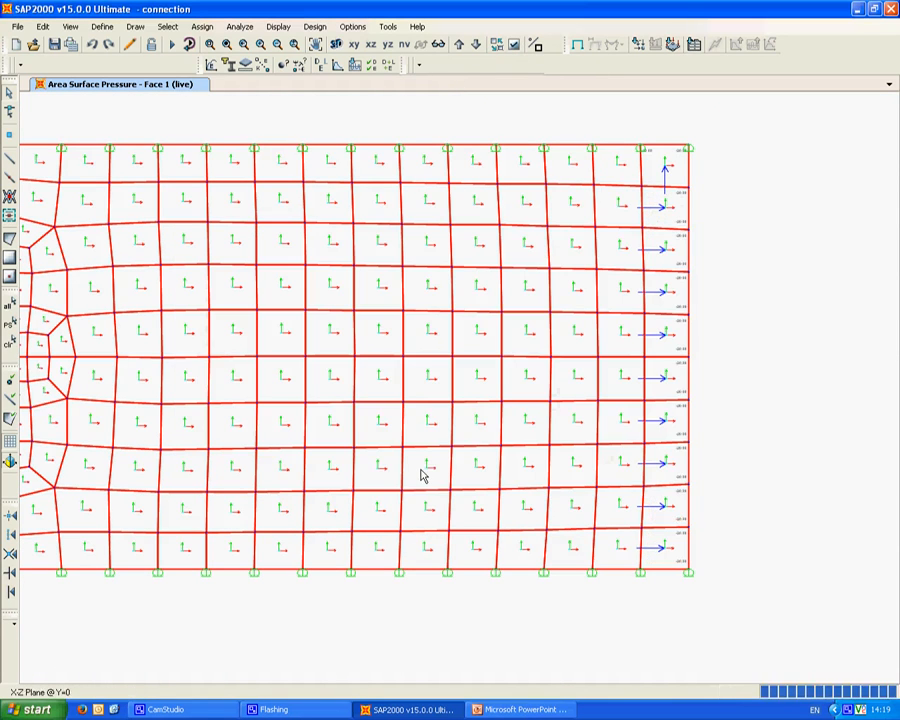
# Step: Display the joint labels and examine them around the upper corner element of the loaded edge
pyautogui.scroll(1, 690, 193)
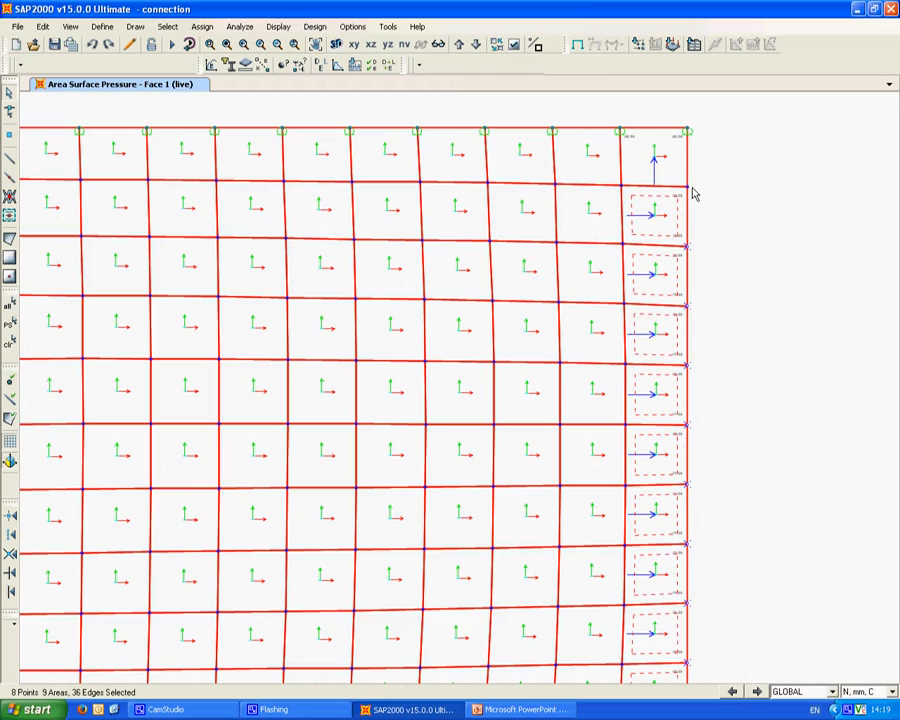
pyautogui.click(514, 45)
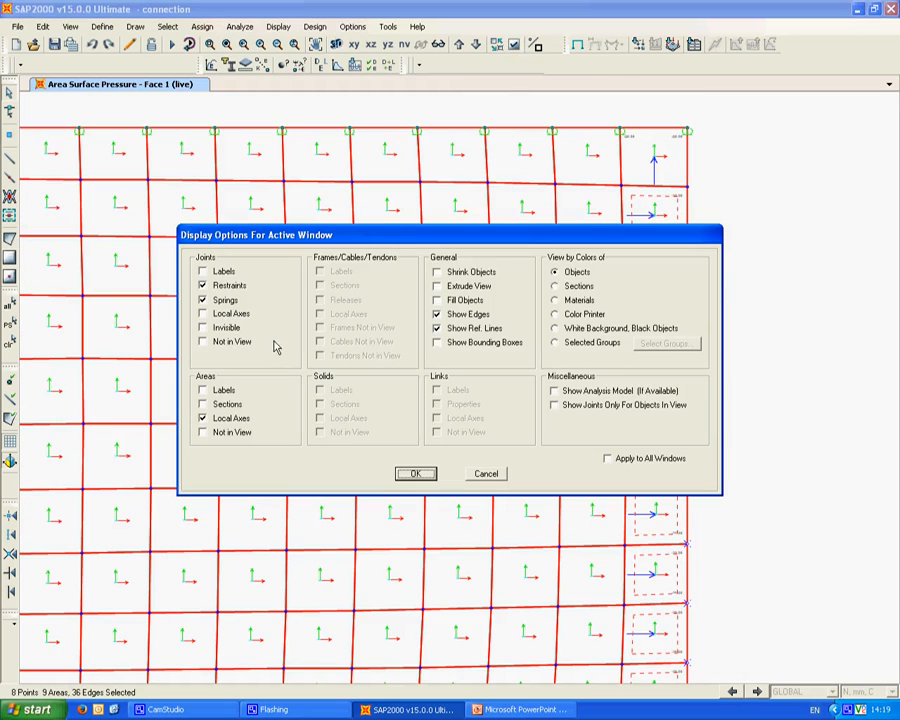
pyautogui.click(225, 272)
pyautogui.click(415, 473)
pyautogui.scroll(2, 641, 169)
pyautogui.scroll(-1, 665, 269)
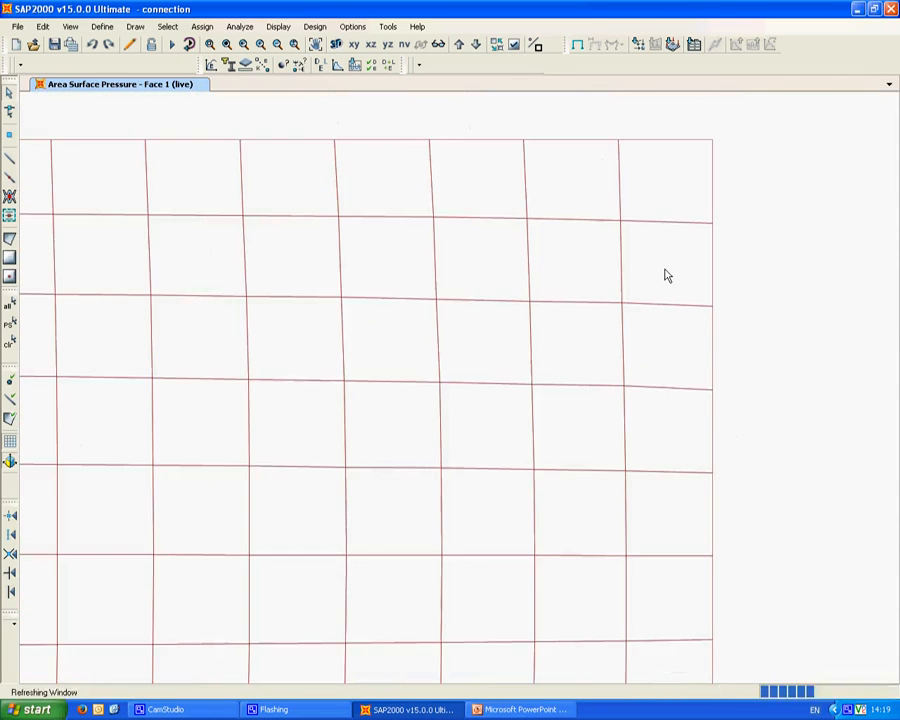
pyautogui.scroll(-1, 666, 274)
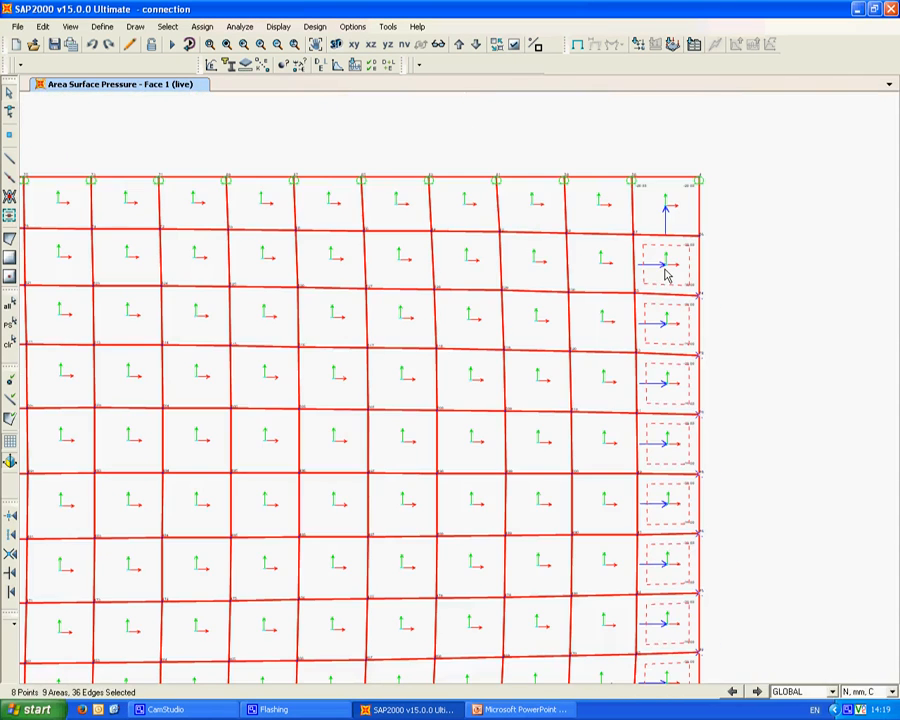
# Step: Check the SAP2000 documentation list and close it
pyautogui.click(418, 27)
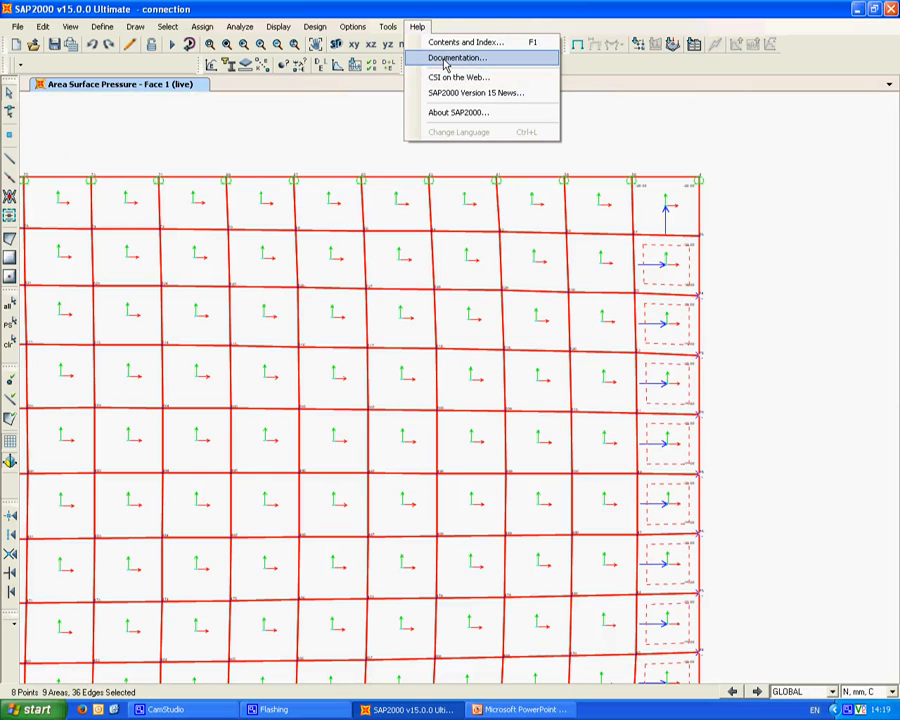
pyautogui.click(446, 62)
pyautogui.click(447, 397)
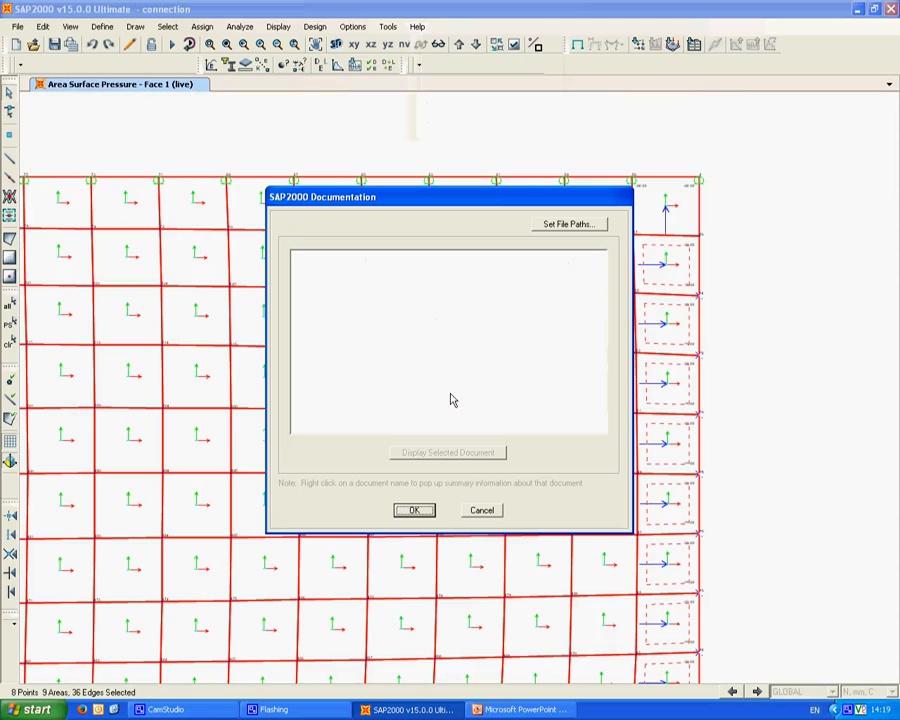
pyautogui.click(482, 510)
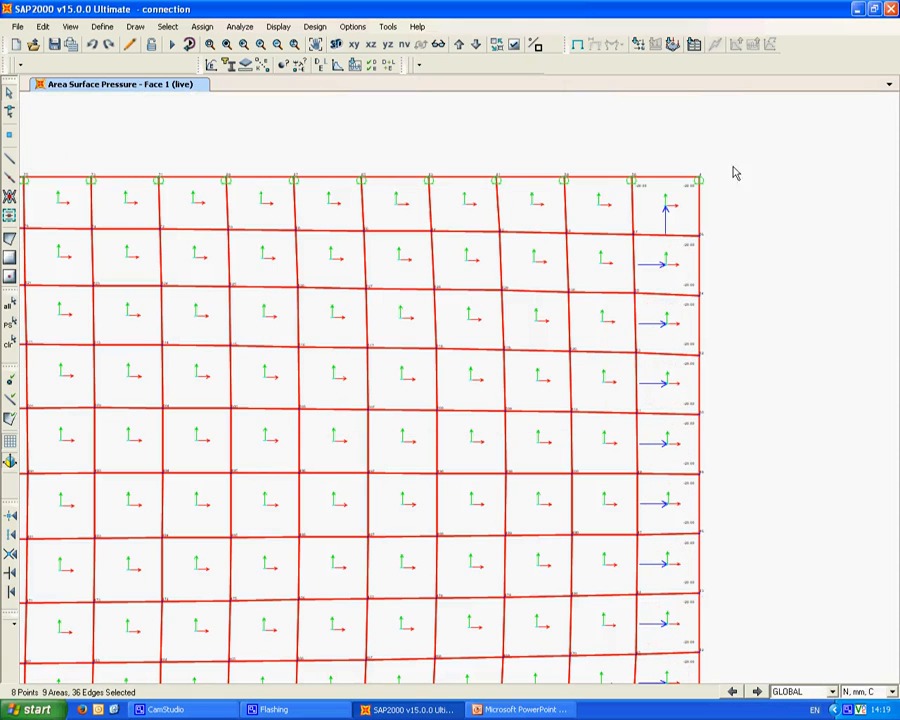
# Step: Reassign the live surface pressure of -20 on the upper corner element of the loaded edge to face 4, replacing existing loads
pyautogui.scroll(-2, 656, 468)
pyautogui.moveTo(721, 514); pyautogui.dragTo(698, 393, button='middle')
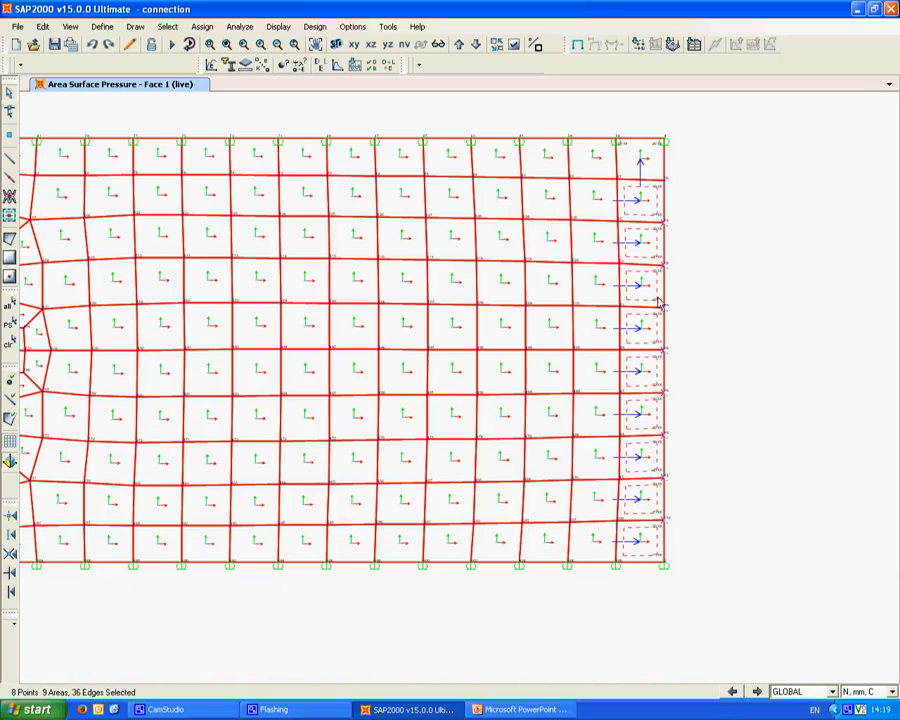
pyautogui.hotkey('ctrl', 'q')
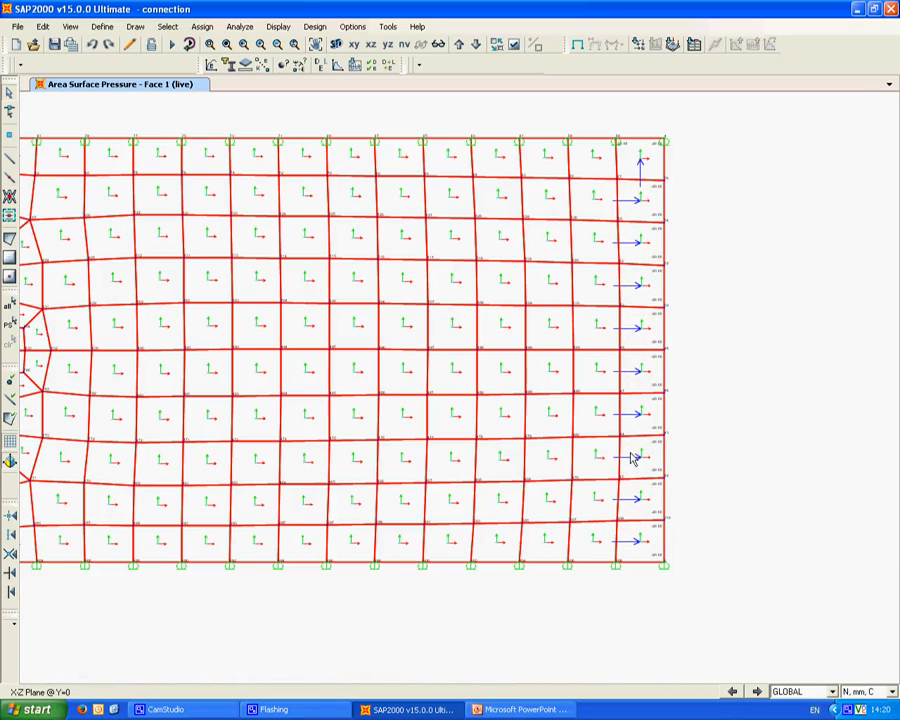
pyautogui.click(651, 173)
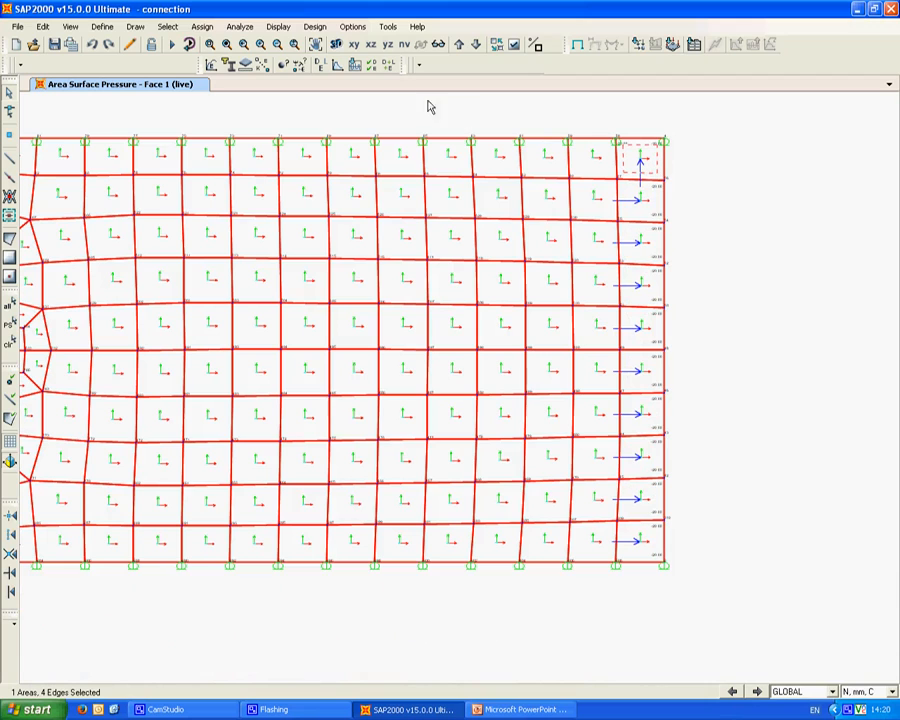
pyautogui.click(201, 26)
pyautogui.moveTo(354, 249)
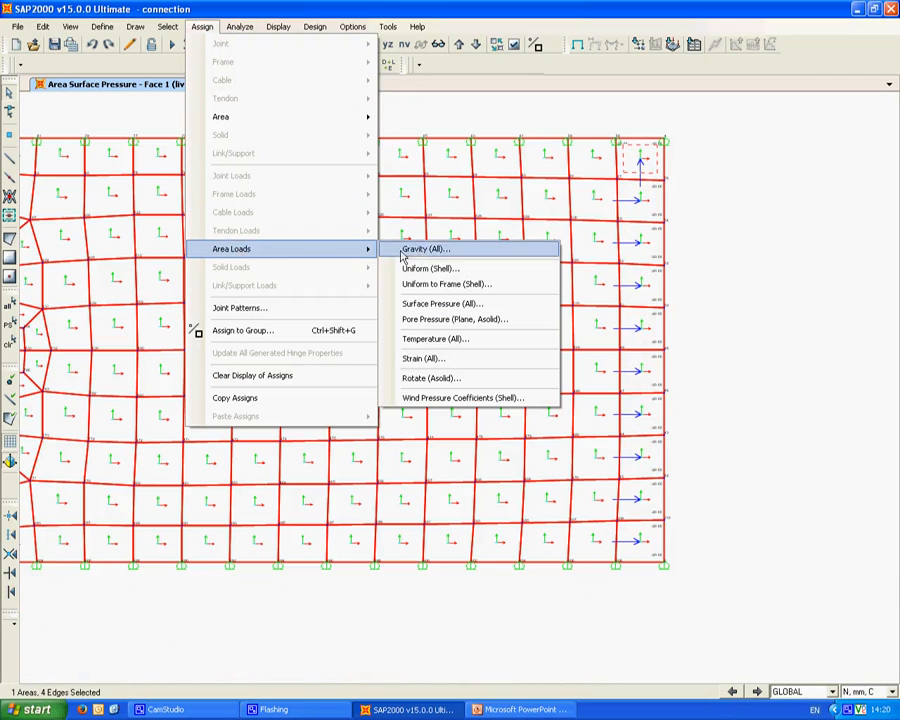
pyautogui.click(432, 304)
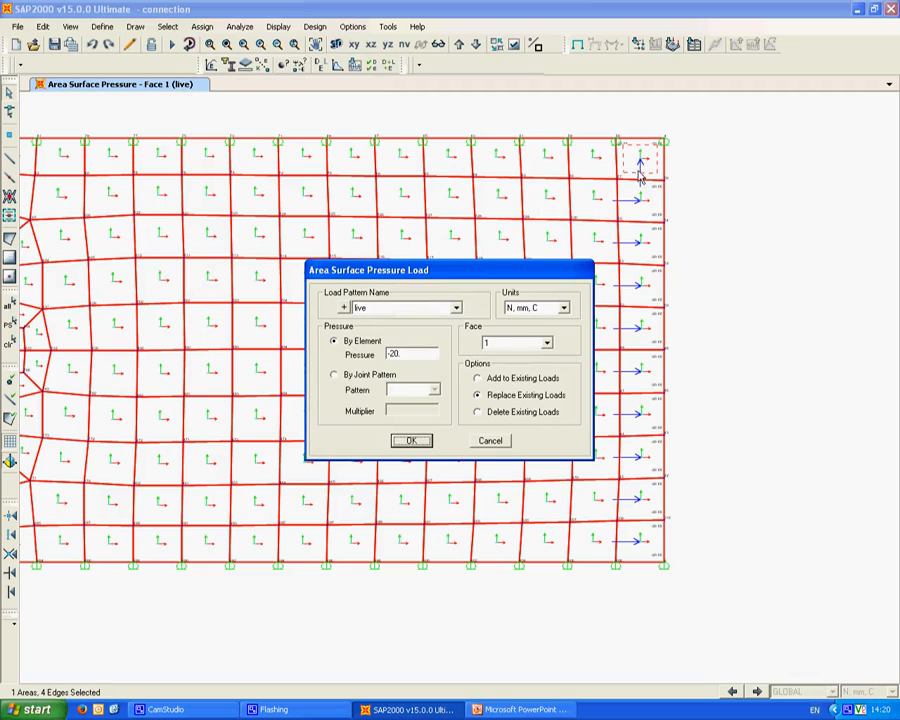
pyautogui.click(547, 342)
pyautogui.click(508, 401)
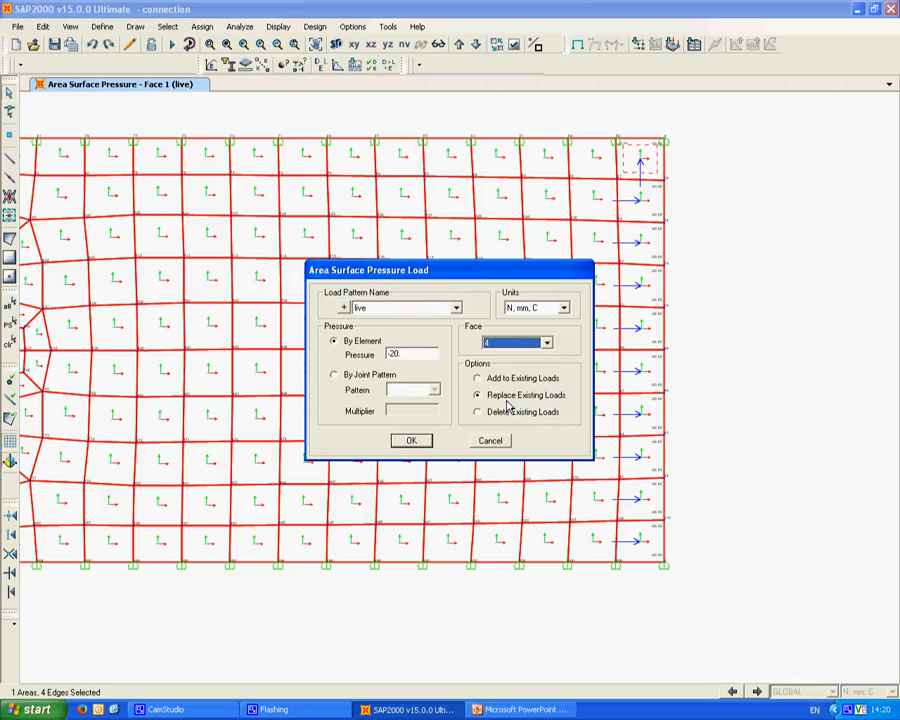
pyautogui.click(410, 440)
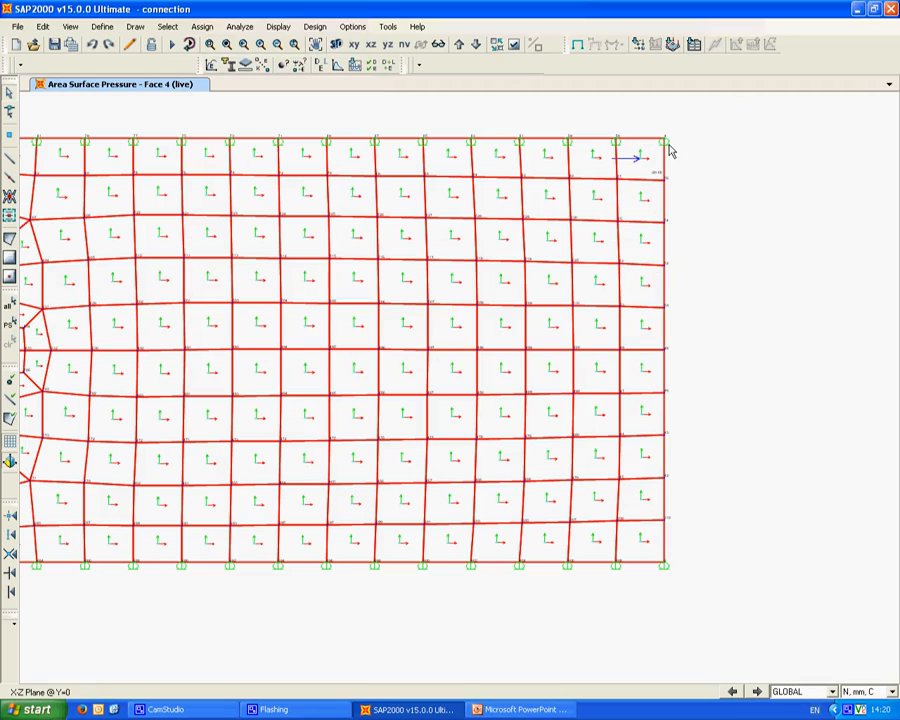
# Step: Save the model with the face 4 pressure on the corner element and dismiss the database warning
pyautogui.click(239, 26)
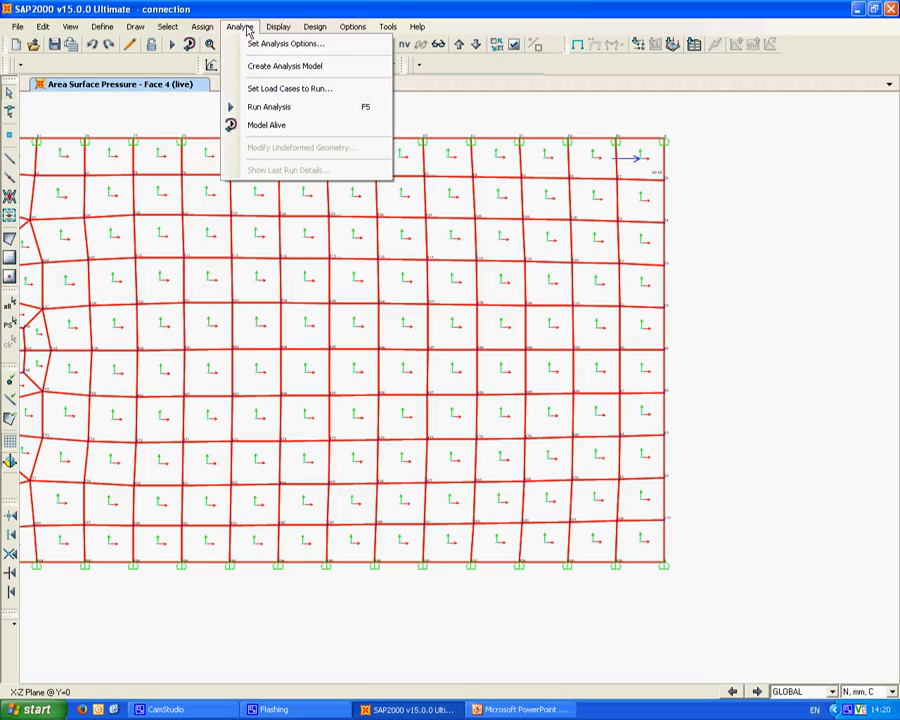
pyautogui.click(447, 119)
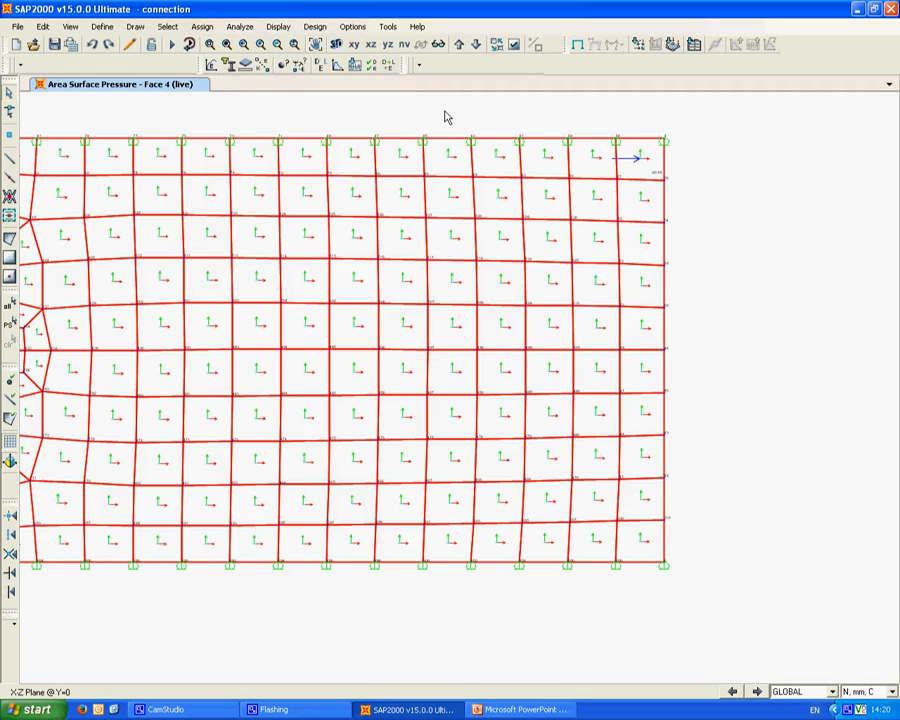
pyautogui.click(55, 45)
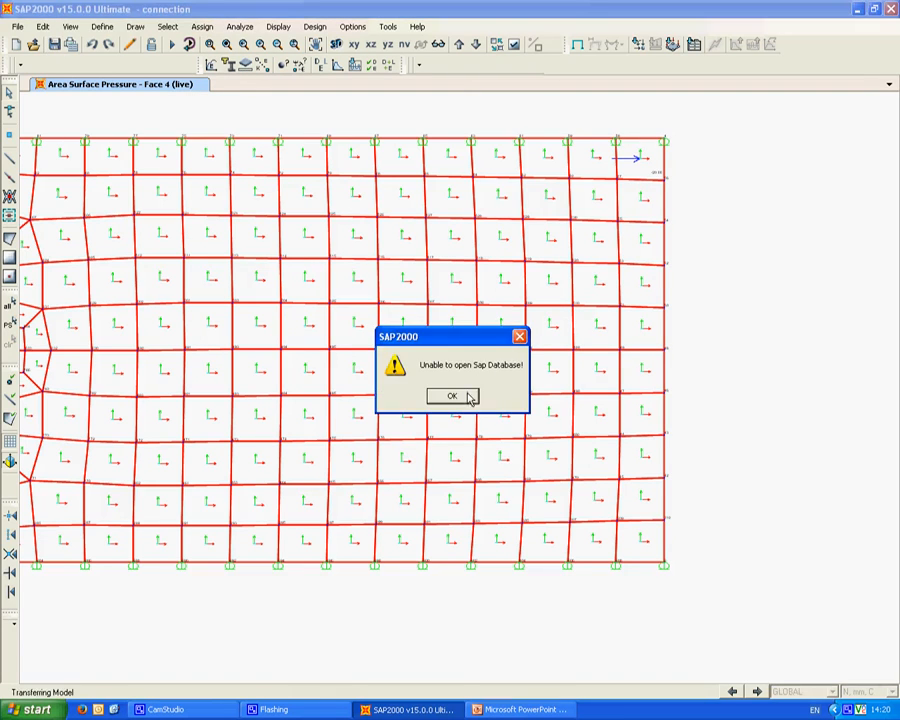
pyautogui.click(452, 396)
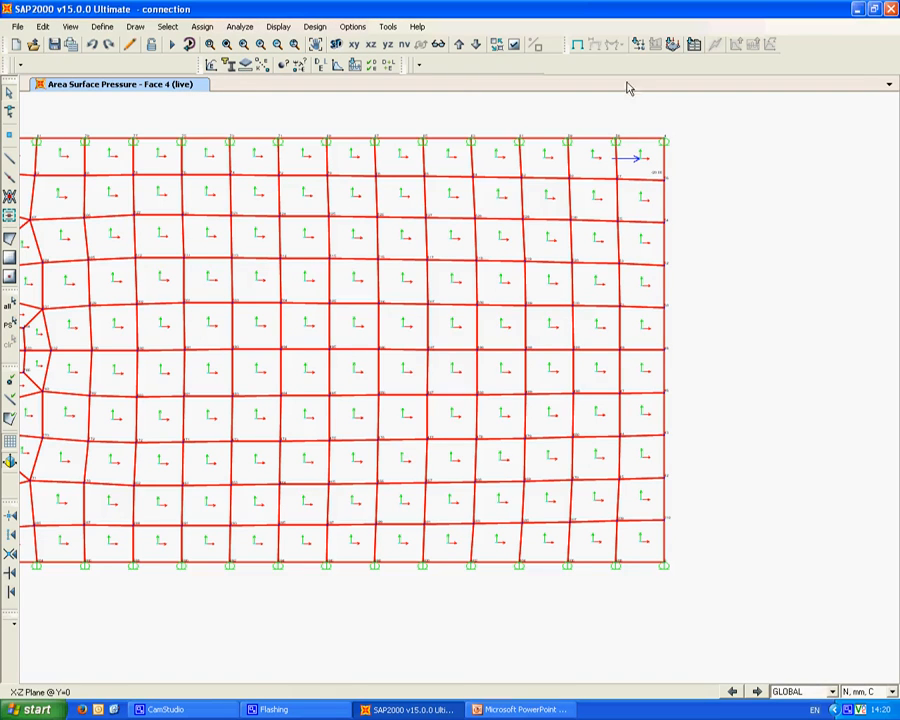
# Step: Hide the local axes of the areas in the active window
pyautogui.click(513, 44)
pyautogui.click(215, 423)
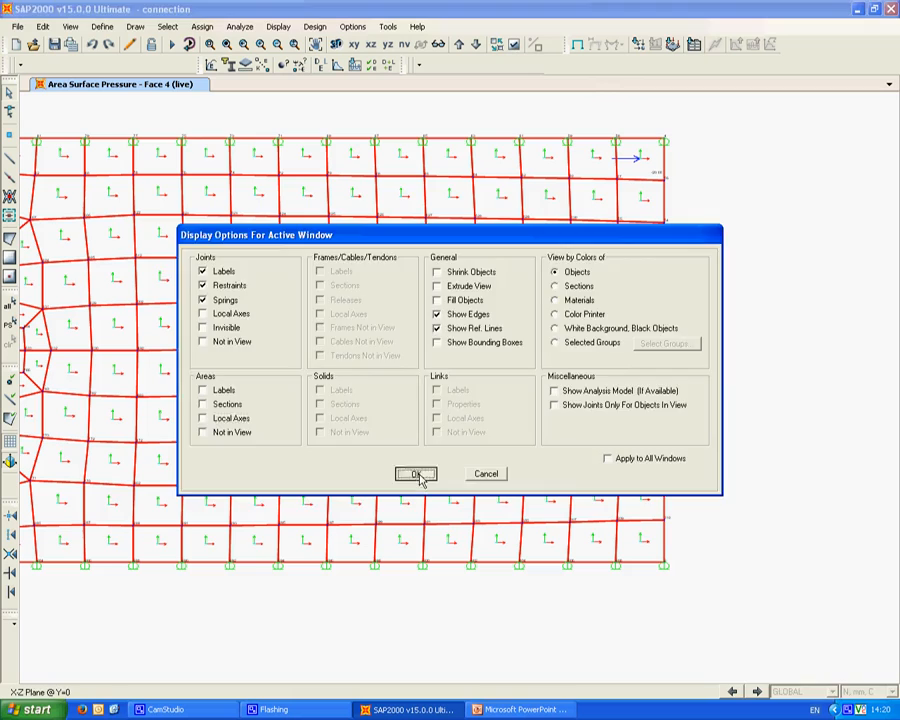
pyautogui.click(415, 474)
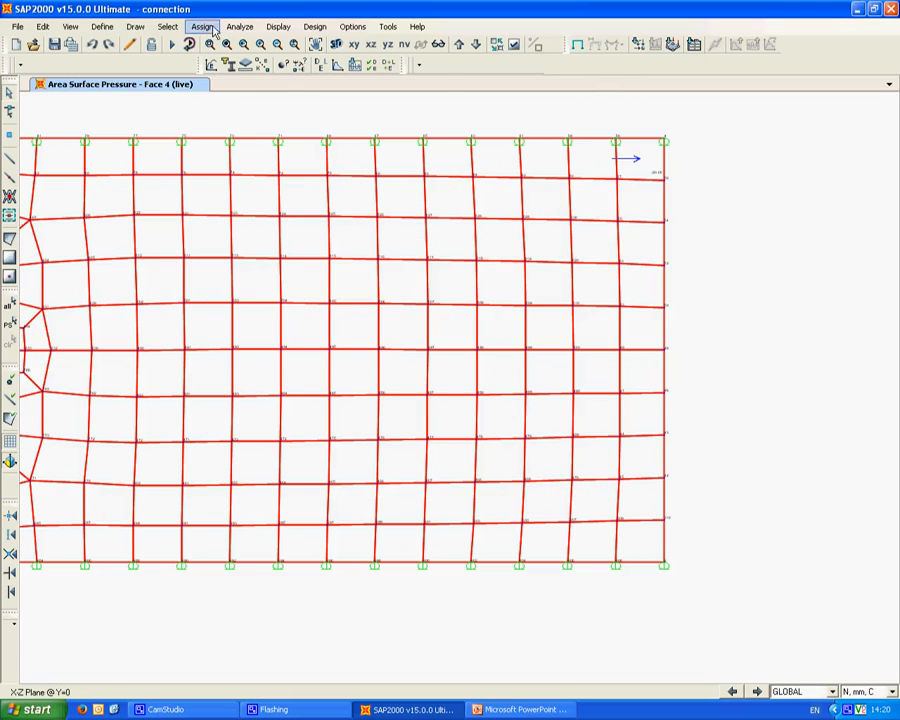
# Step: Display the surface pressure values on face 1 of the areas for the live load pattern
pyautogui.click(276, 27)
pyautogui.moveTo(293, 62)
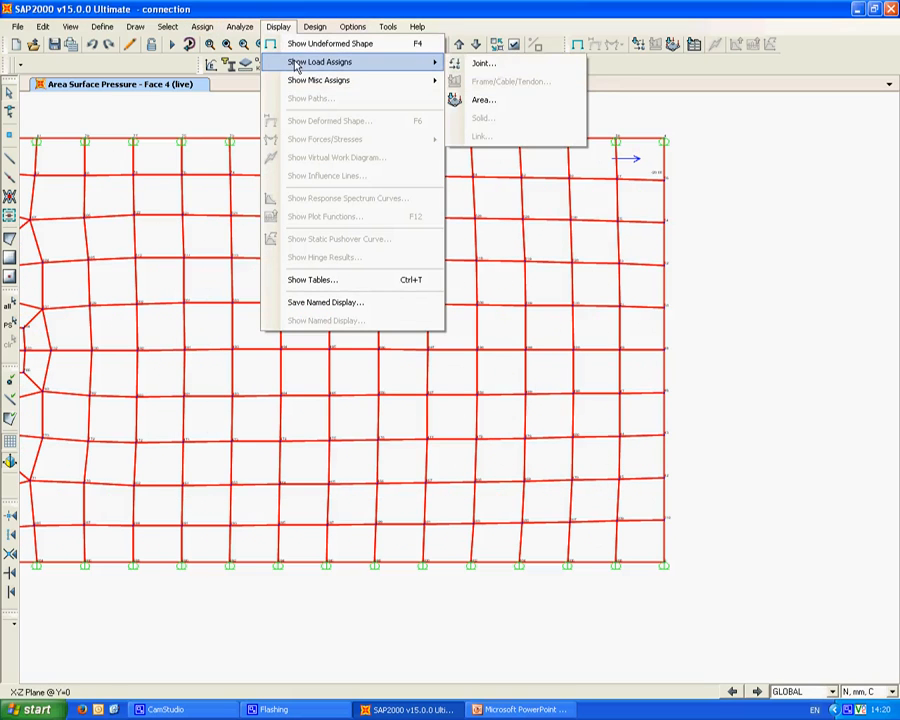
pyautogui.click(487, 101)
pyautogui.click(506, 205)
pyautogui.click(503, 229)
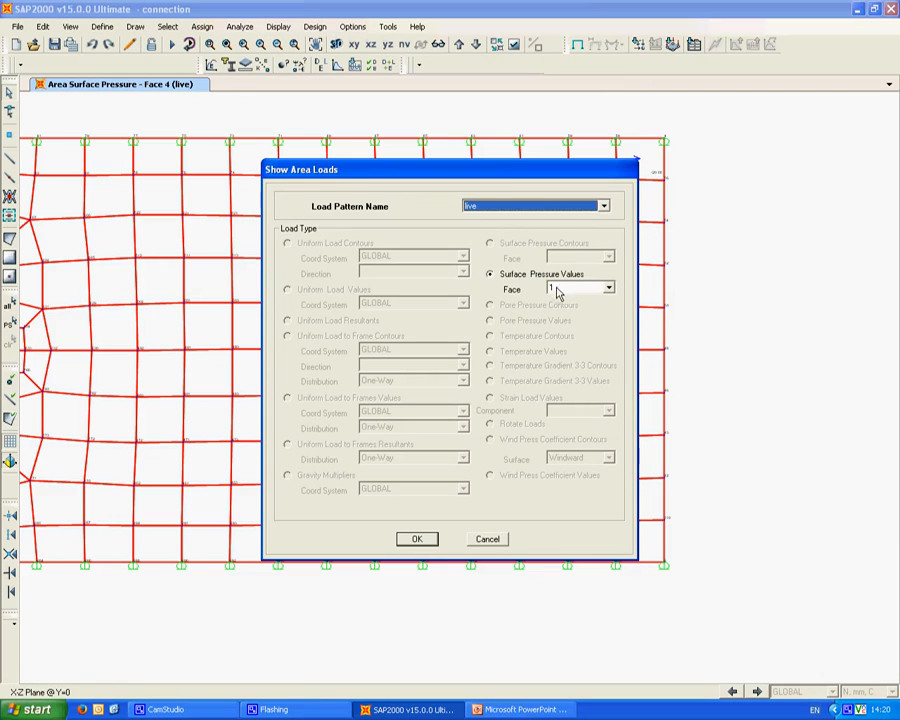
pyautogui.click(427, 539)
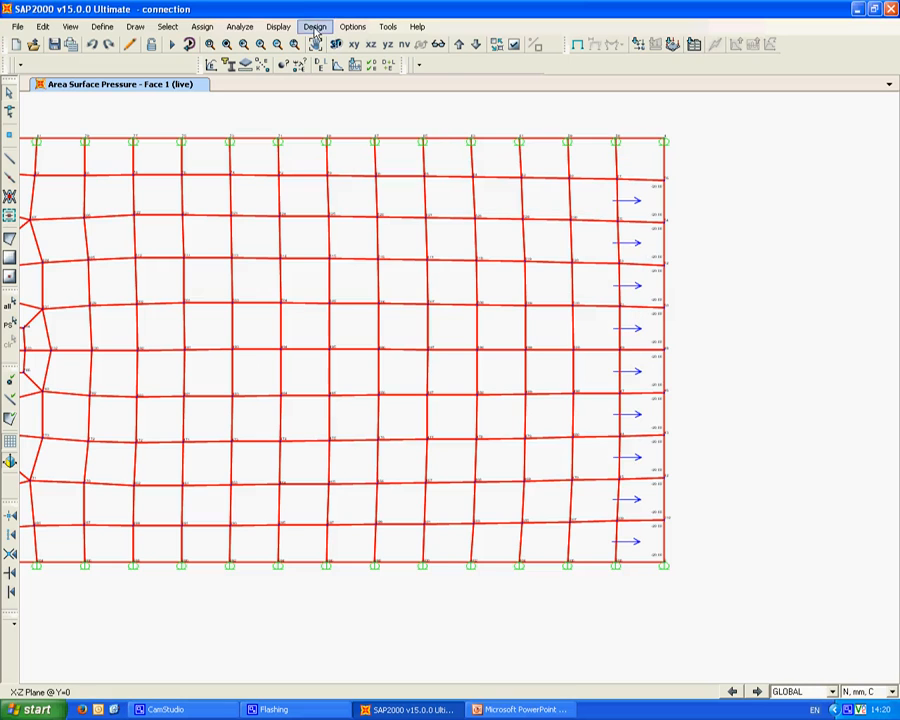
# Step: Display the live surface pressure values on face 4 and inspect the arrow on the upper corner element
pyautogui.click(277, 27)
pyautogui.moveTo(294, 62)
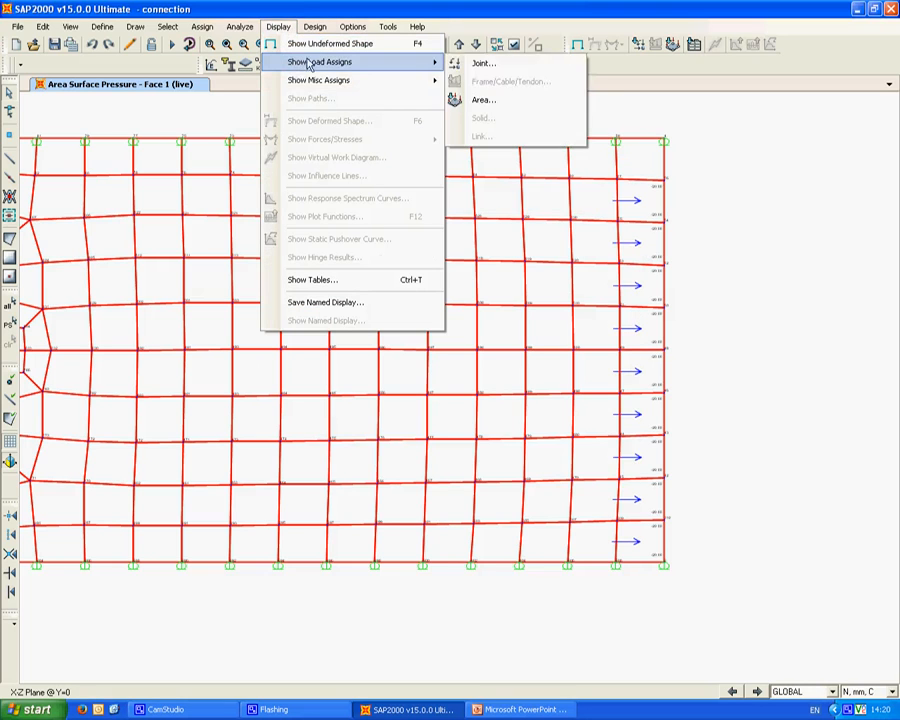
pyautogui.click(455, 97)
pyautogui.click(608, 288)
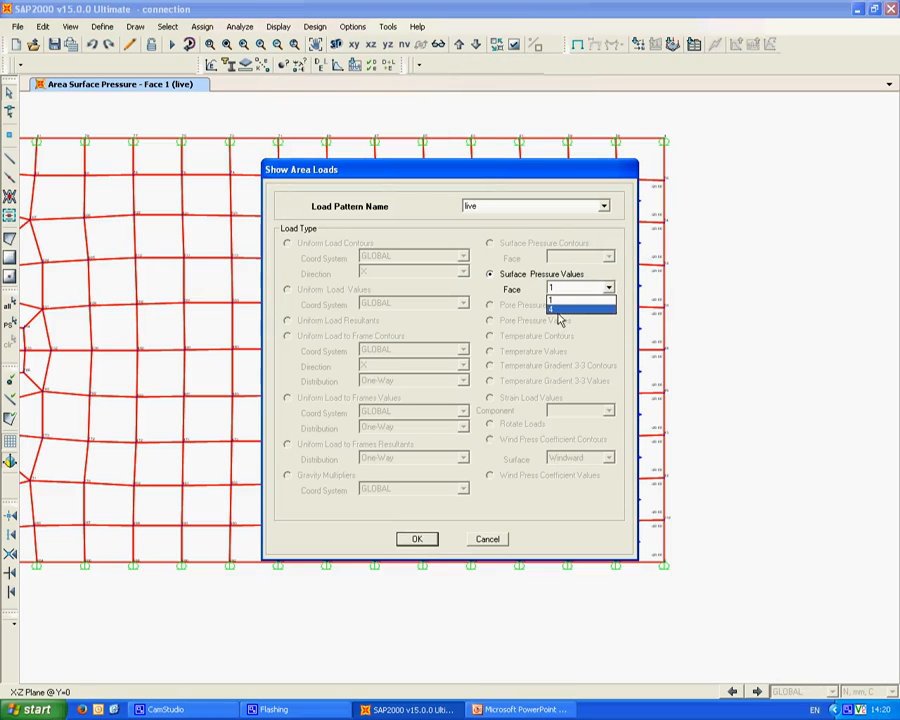
pyautogui.click(556, 312)
pyautogui.click(417, 539)
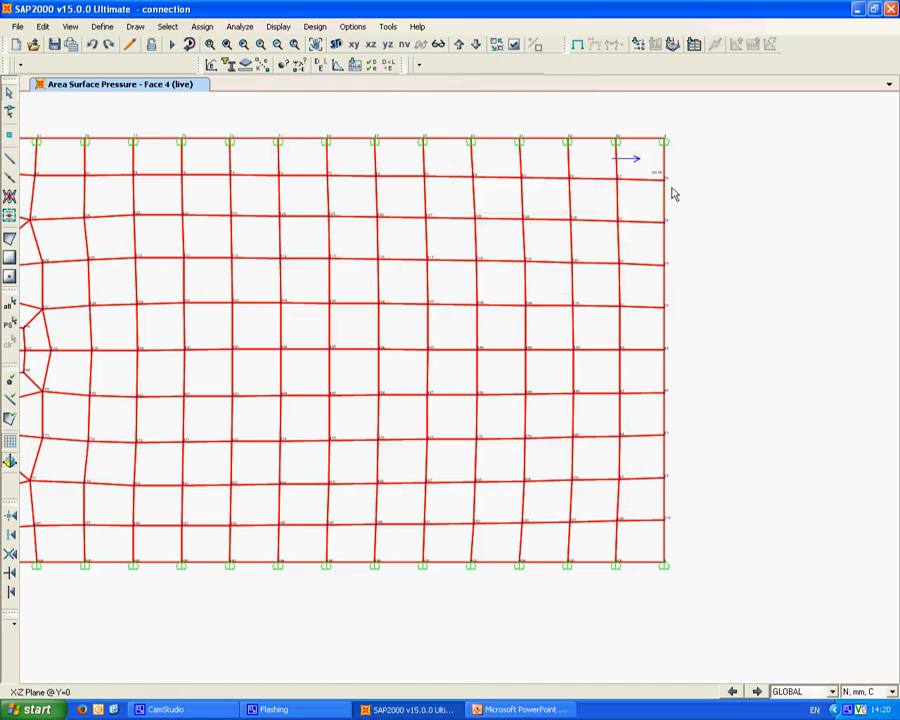
pyautogui.scroll(2, 666, 188)
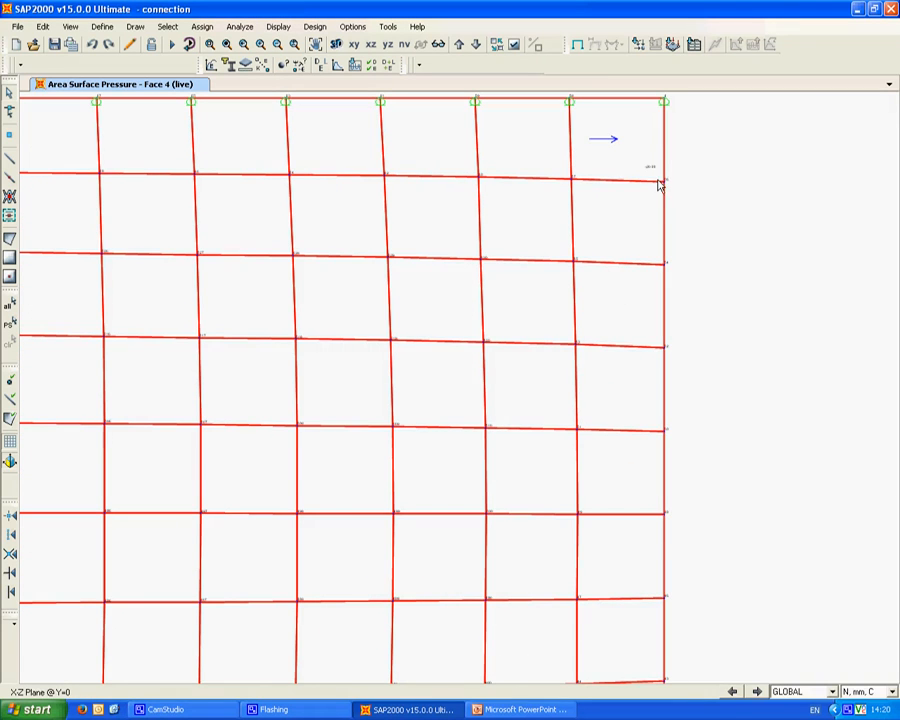
# Step: Save the model again after checking the live pressures on both faces
pyautogui.scroll(-2, 656, 182)
pyautogui.scroll(-1, 656, 184)
pyautogui.moveTo(231, 233); pyautogui.dragTo(402, 270, button='middle')
pyautogui.click(56, 45)
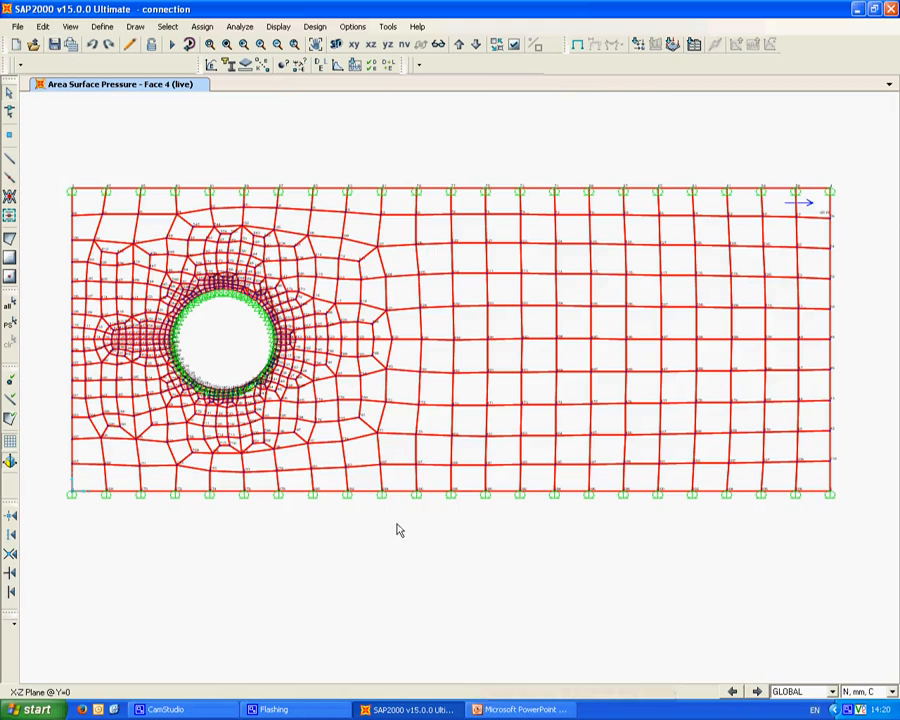
pyautogui.click(245, 28)
pyautogui.click(252, 43)
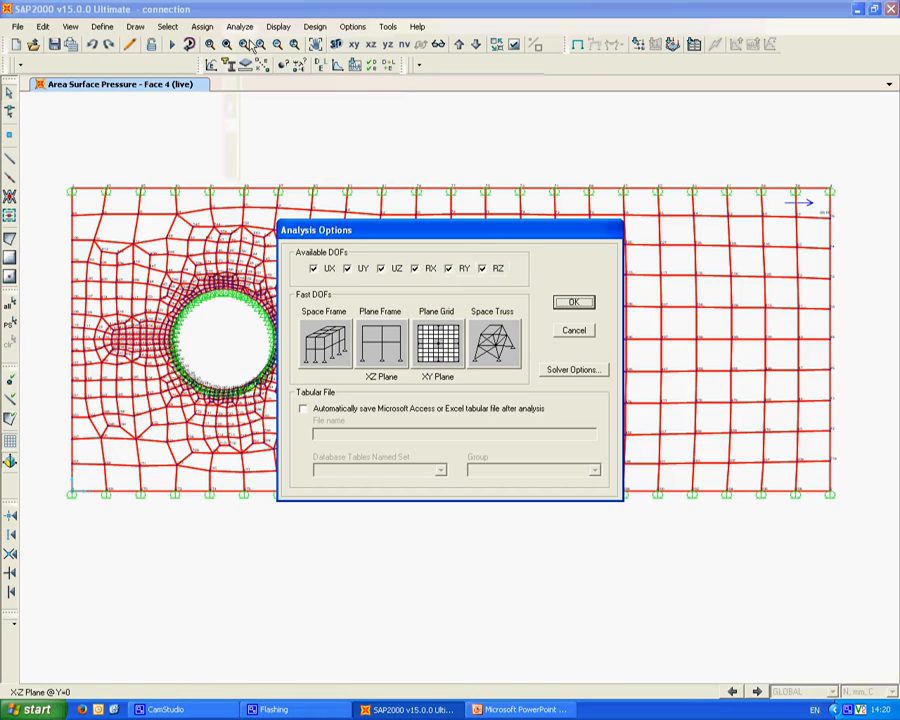
pyautogui.click(572, 302)
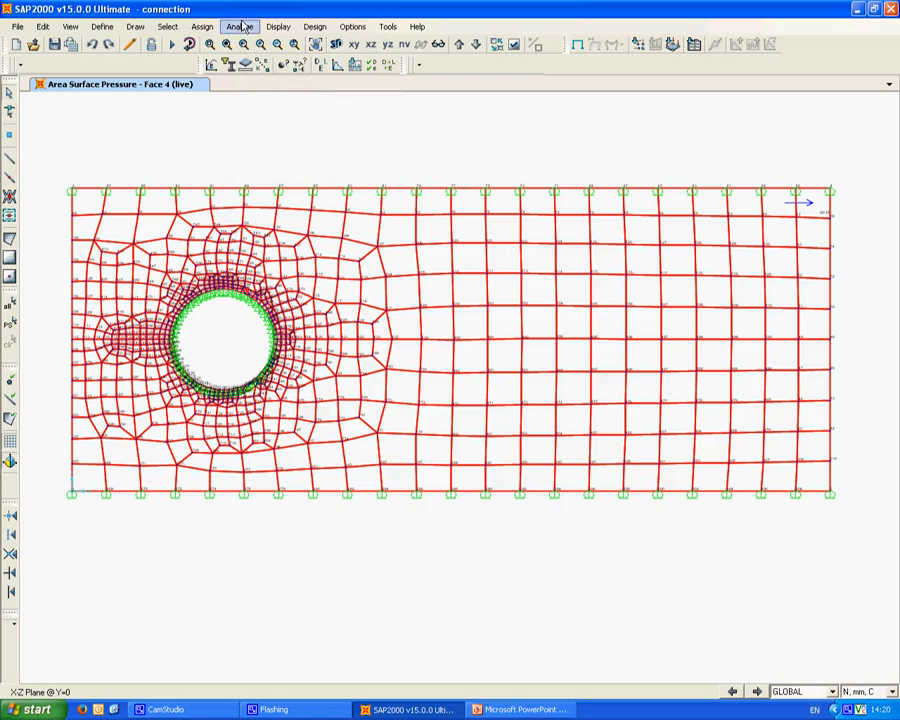
# Step: Limit the available degrees of freedom for the analysis to UX and UZ, and save the model
pyautogui.click(240, 27)
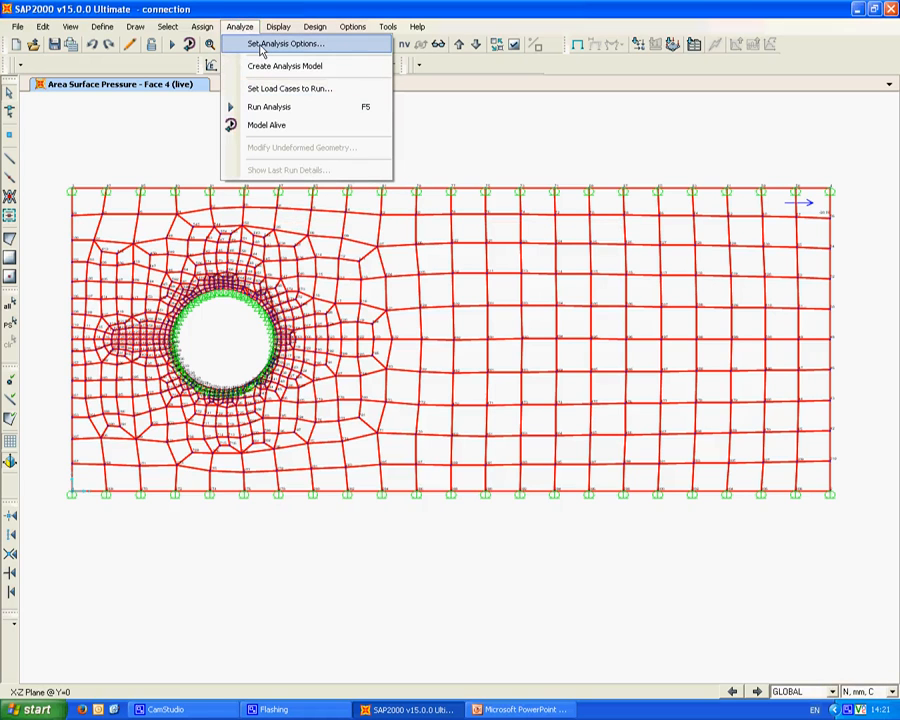
pyautogui.click(262, 46)
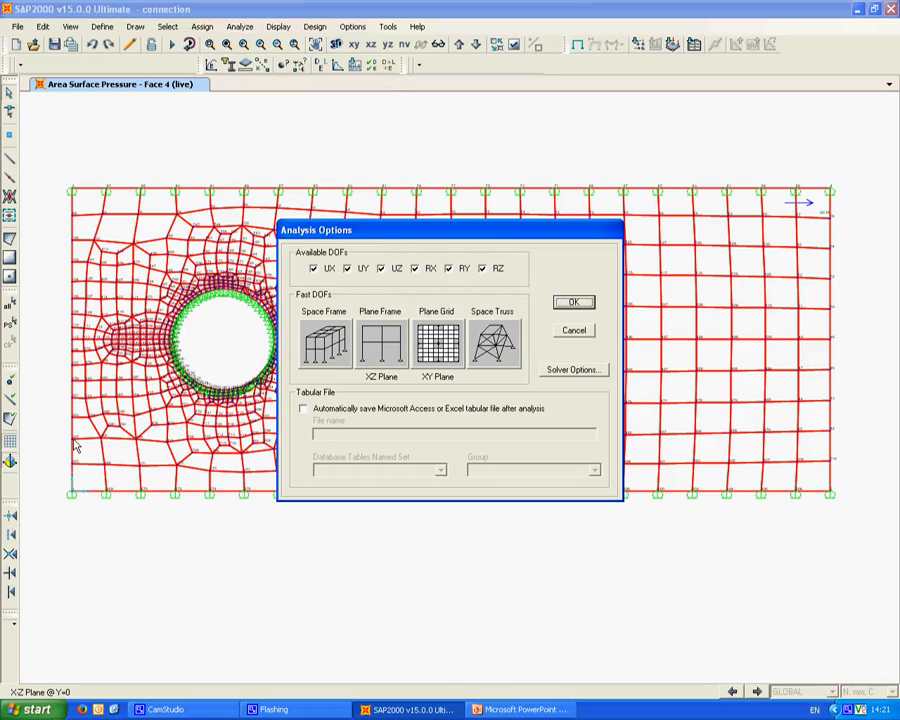
pyautogui.click(356, 270)
pyautogui.click(418, 270)
pyautogui.click(448, 269)
pyautogui.click(482, 269)
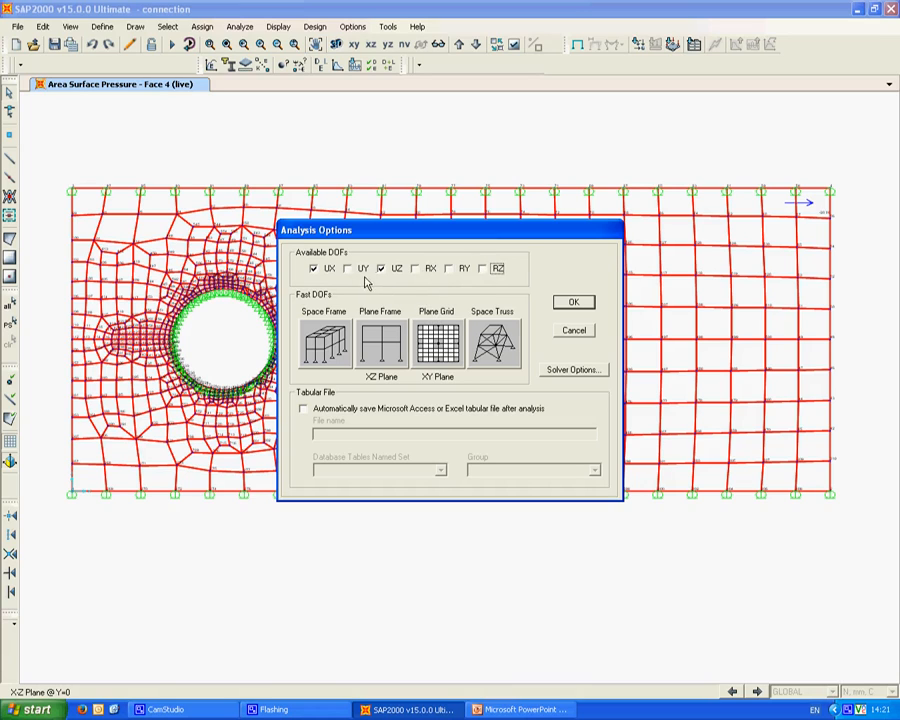
pyautogui.click(350, 270)
pyautogui.click(575, 305)
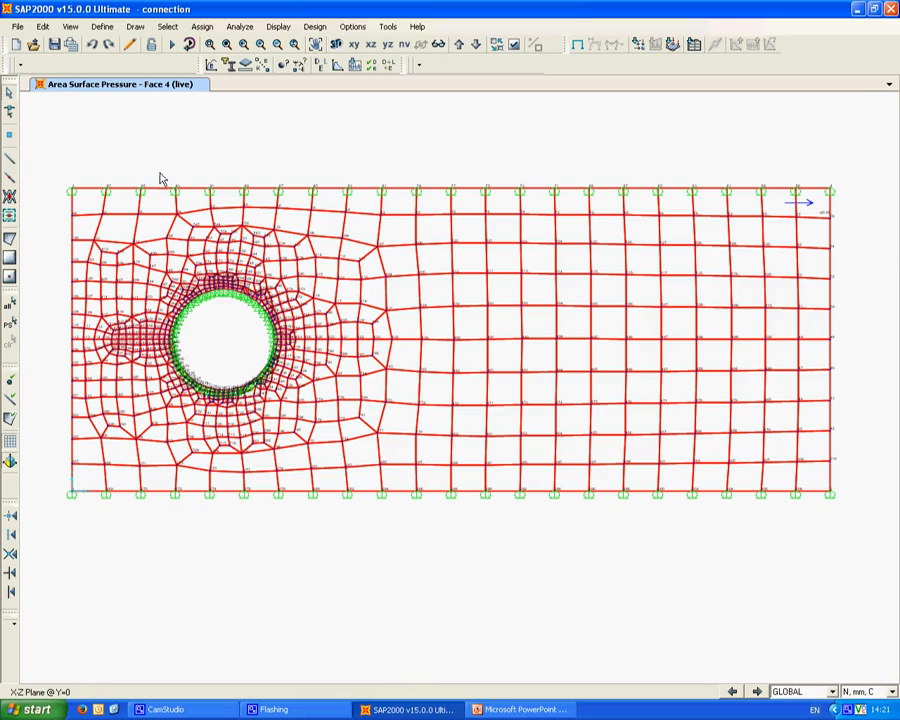
pyautogui.click(53, 49)
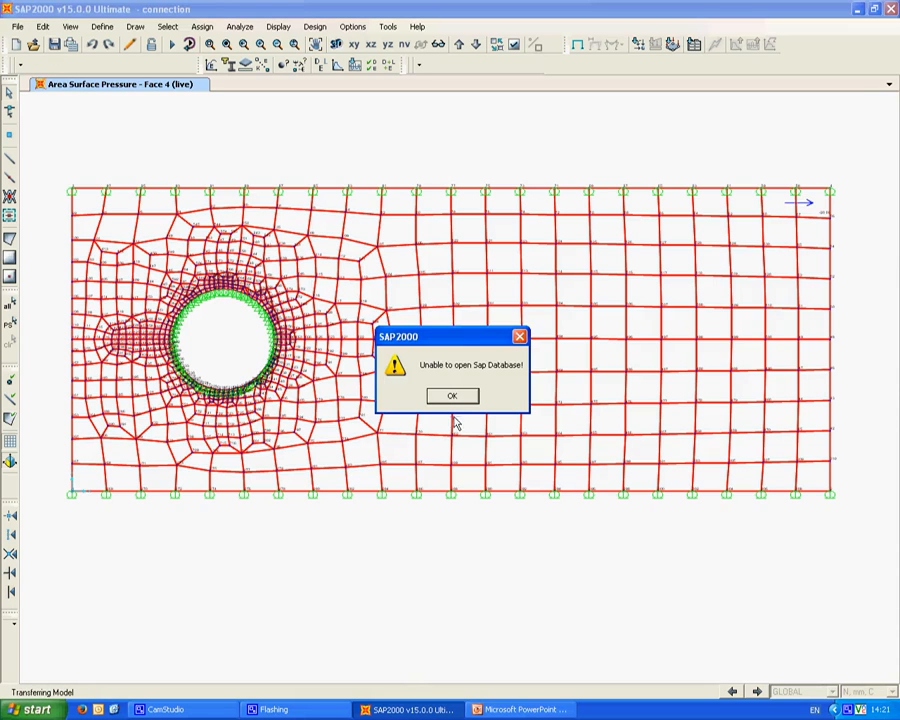
pyautogui.click(454, 397)
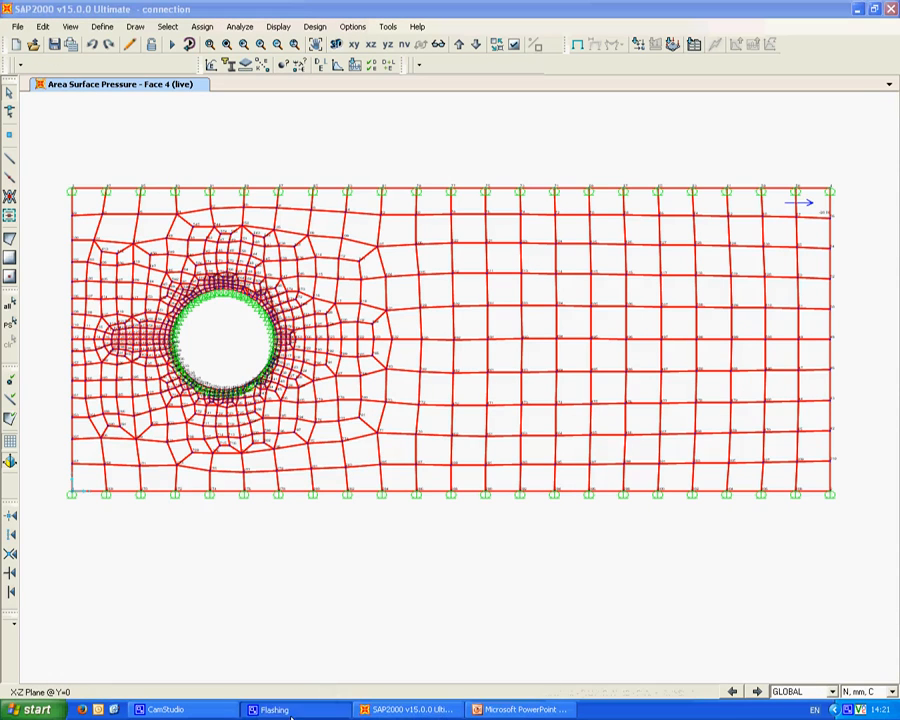